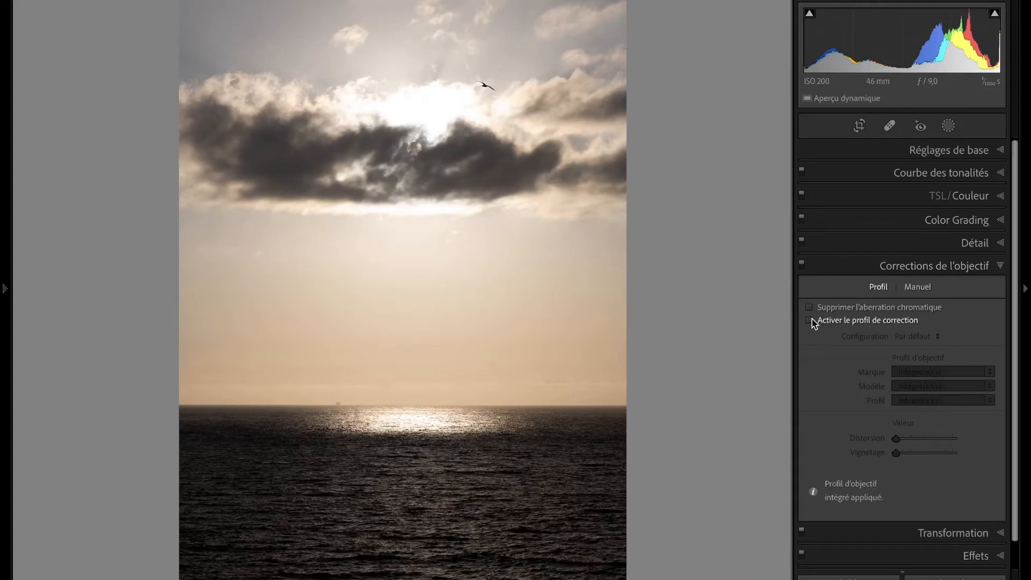
Enable the lens correction profile, switching it off and on to compare the image with and without it
click(809, 320)
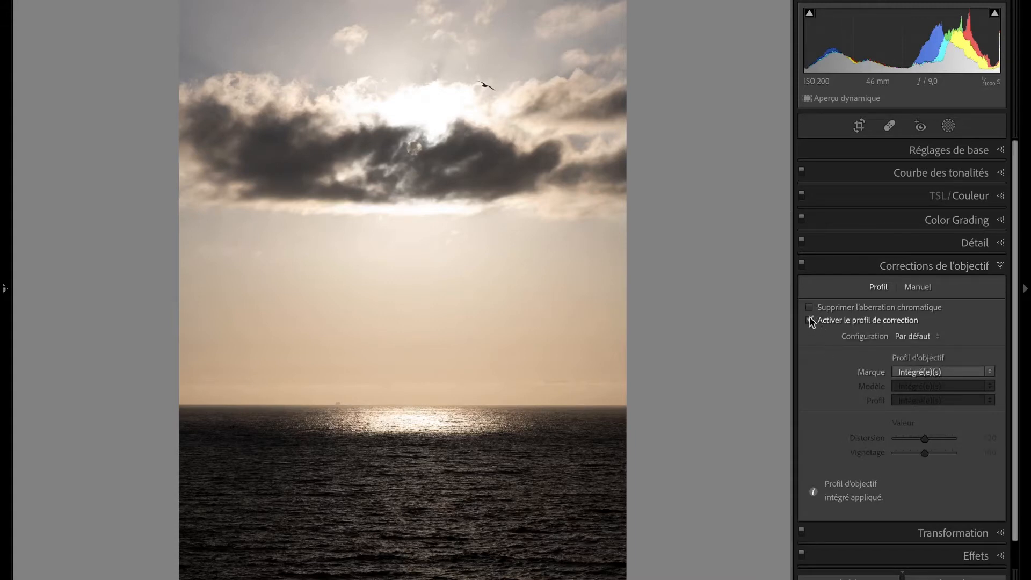
click(810, 320)
click(810, 320)
click(810, 320)
click(809, 321)
click(810, 321)
click(810, 320)
click(990, 267)
Crop the photo slightly tighter from its lower-left corner, keeping the original aspect ratio
click(861, 125)
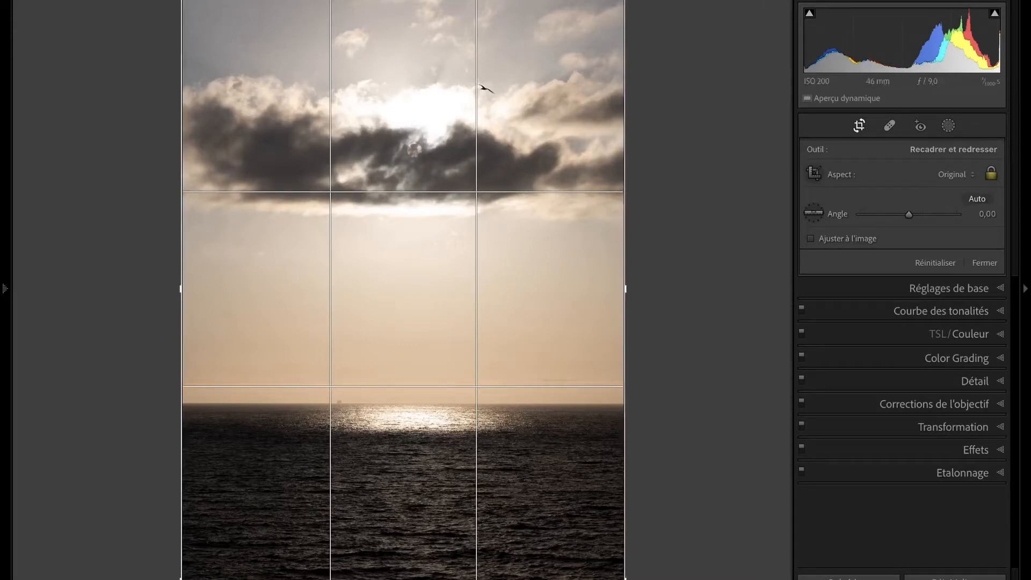
mouse_move(181, 1)
mouse_down()
mouse_move(196, 13)
mouse_move(177, 0)
mouse_up()
drag(183, 577, 194, 570)
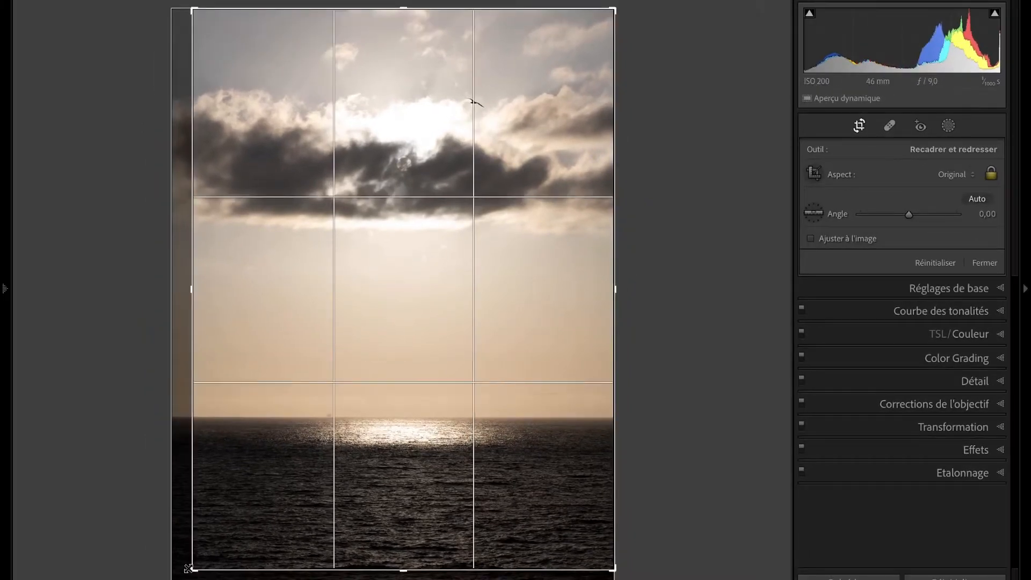
key(Return)
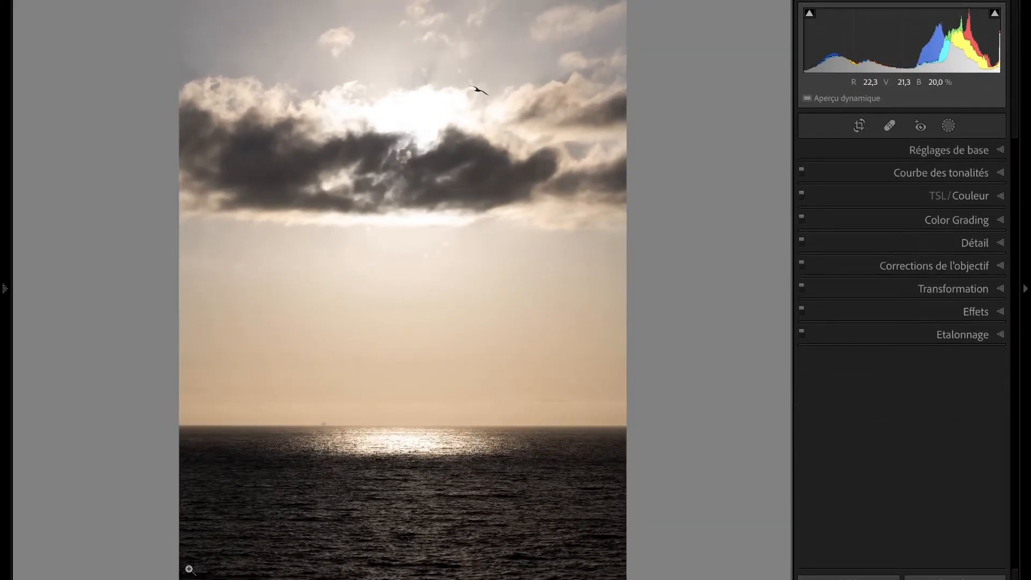
Remove the small ship on the horizon with the healing brush (Corriger) at size 59
click(326, 428)
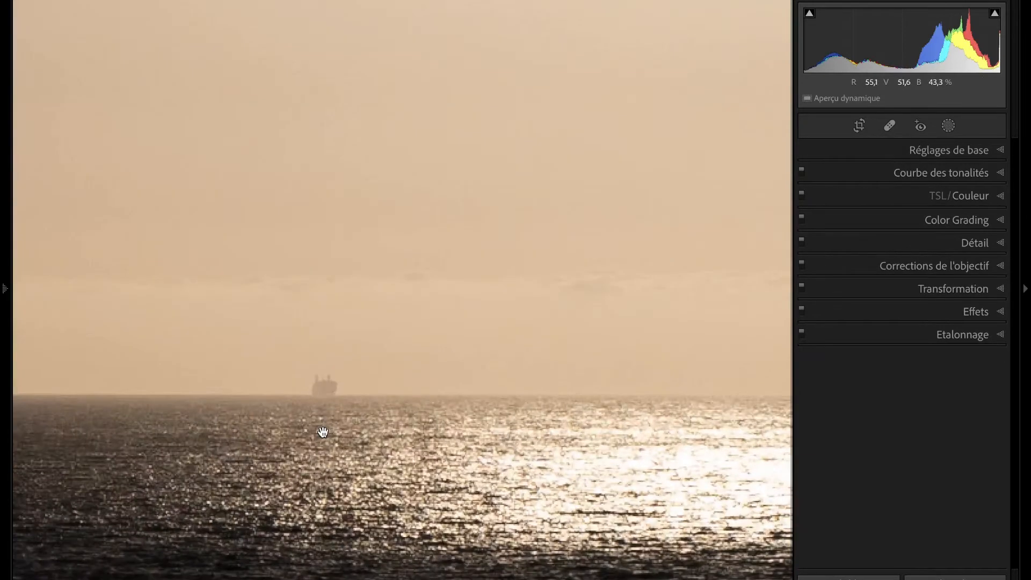
click(890, 126)
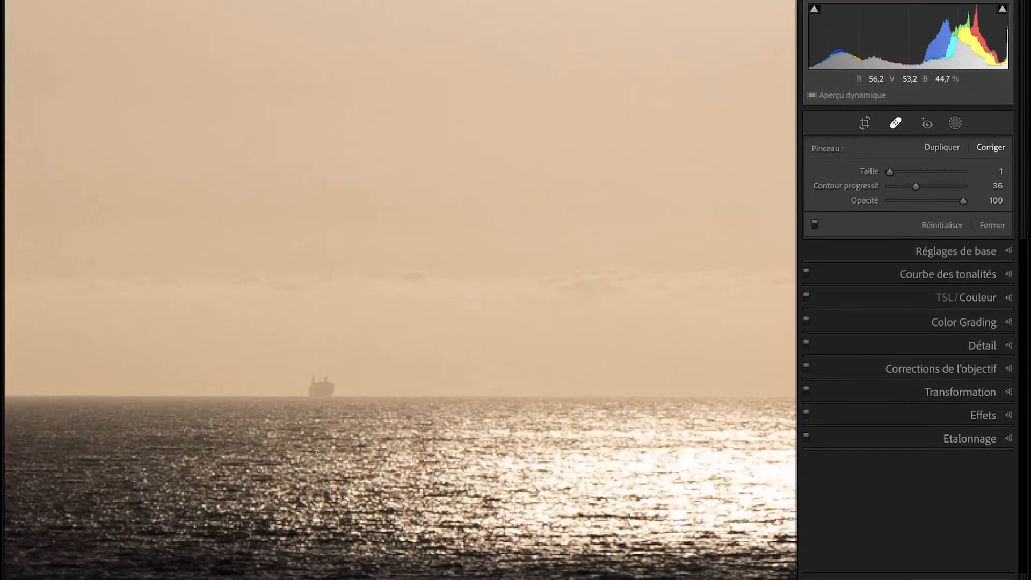
scroll(315, 453, up, 10)
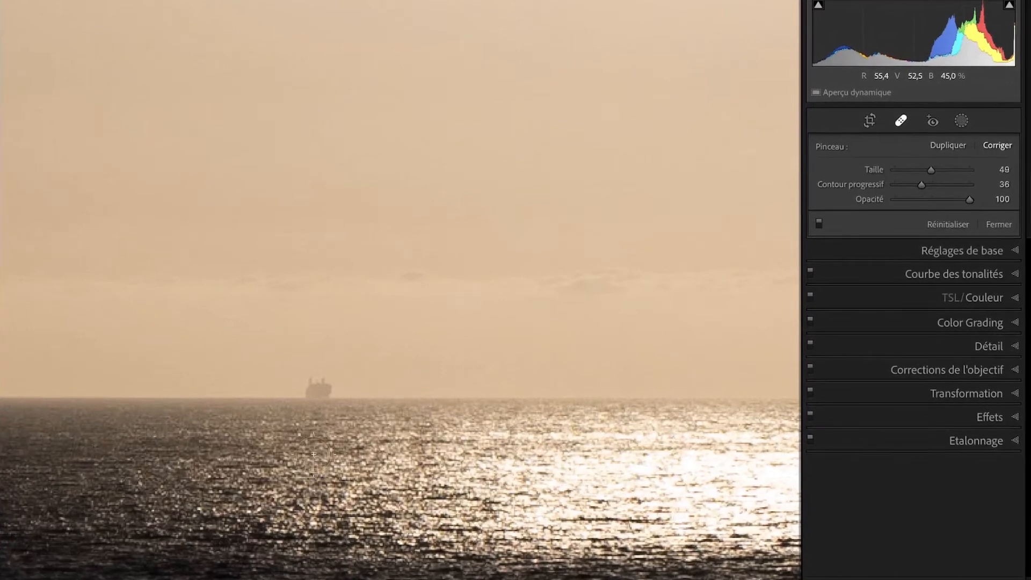
scroll(314, 454, up, 4)
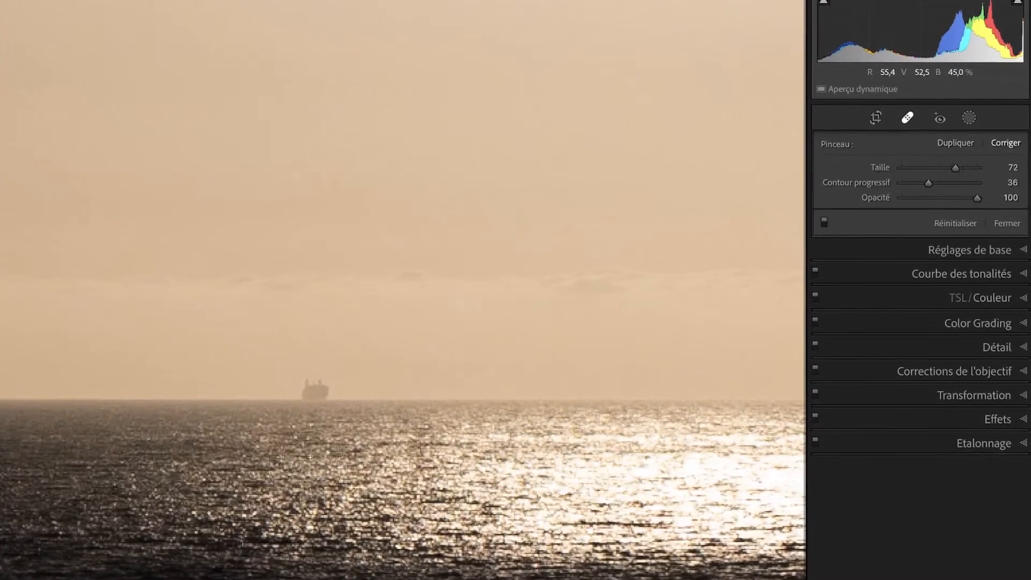
scroll(451, 326, down, 10)
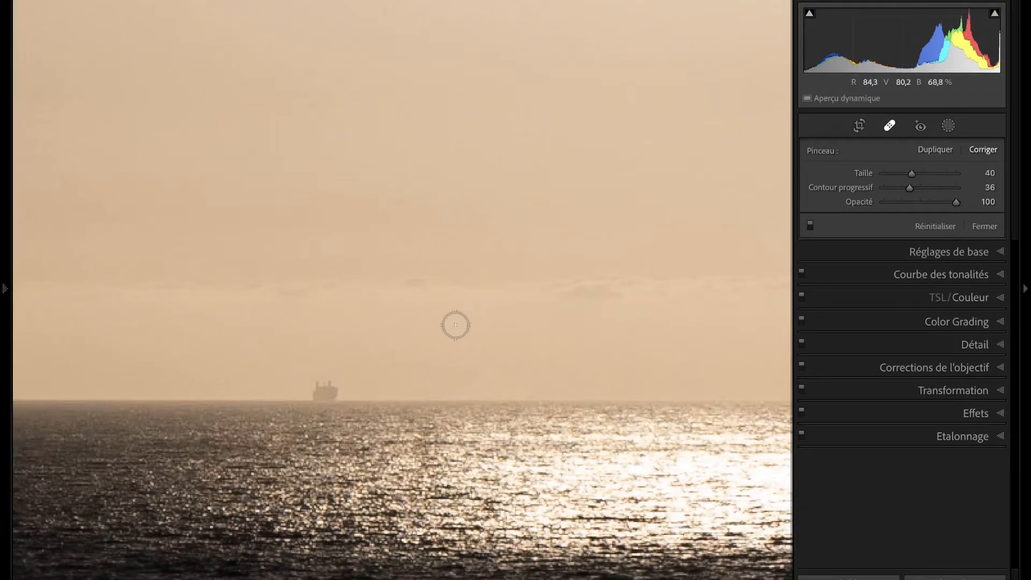
scroll(456, 325, up, 4)
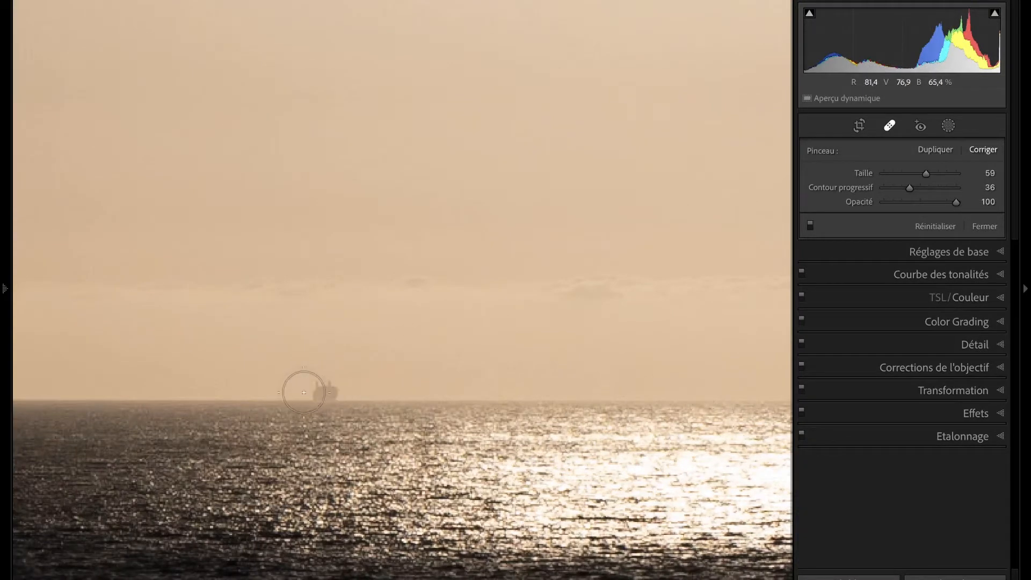
click(324, 391)
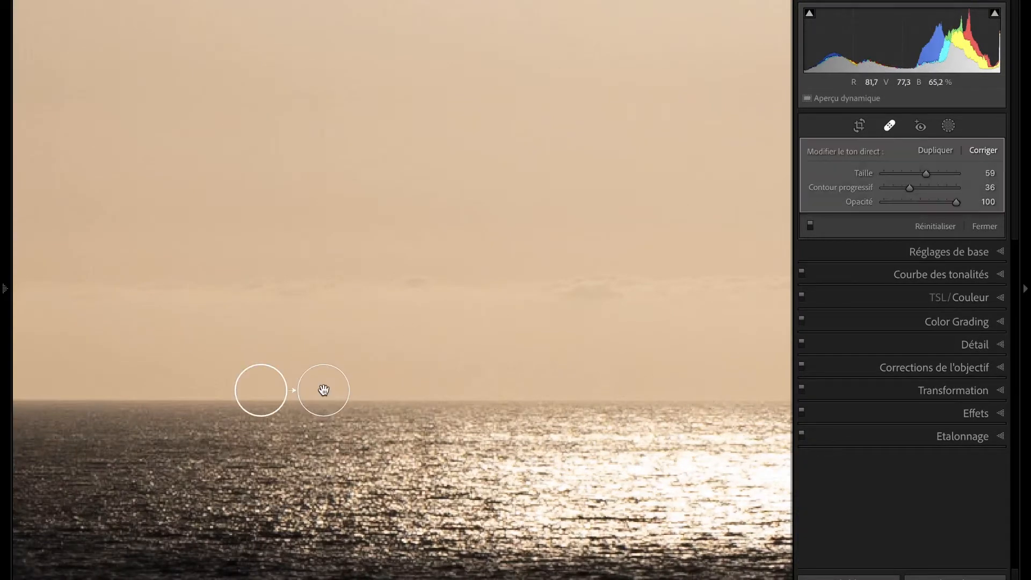
key(q)
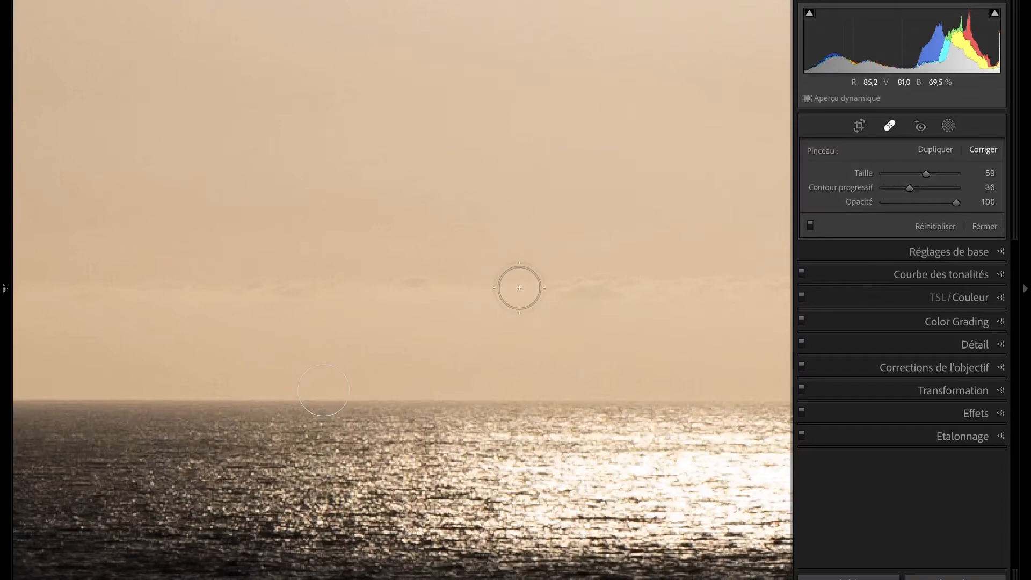
click(518, 288)
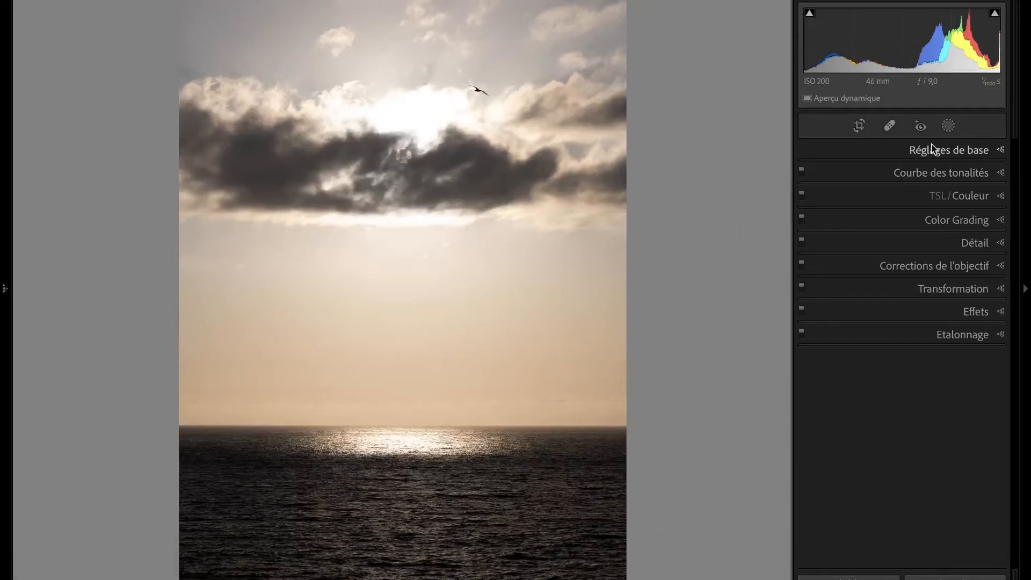
Switch the photo's treatment to black and white and apply the N&B 09 profile
click(933, 149)
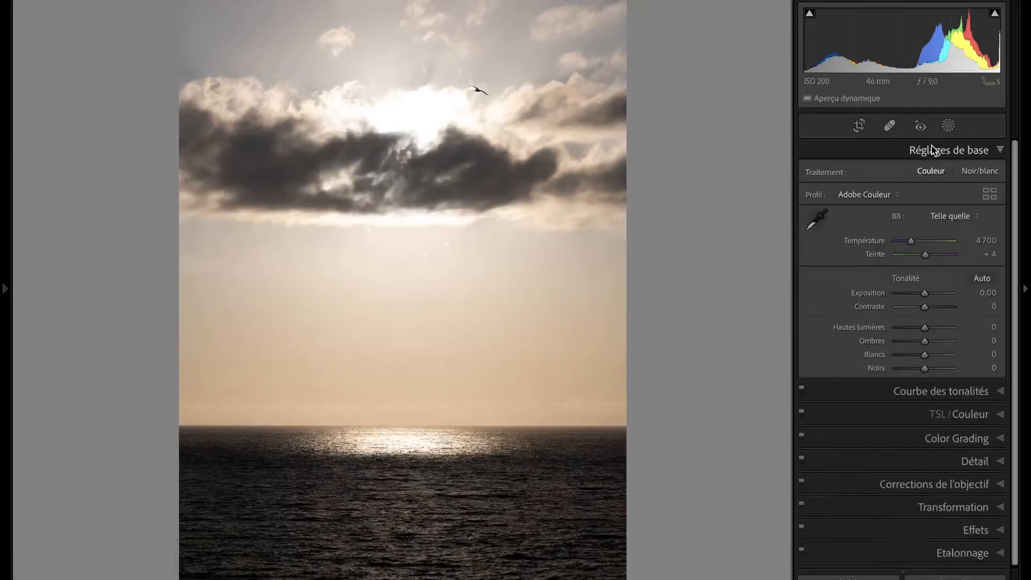
click(973, 169)
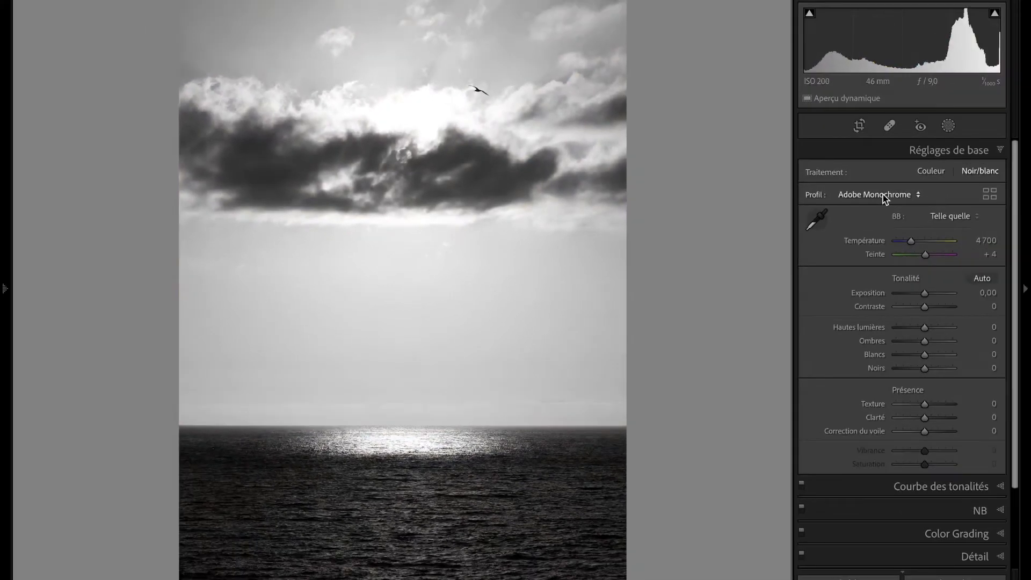
click(884, 198)
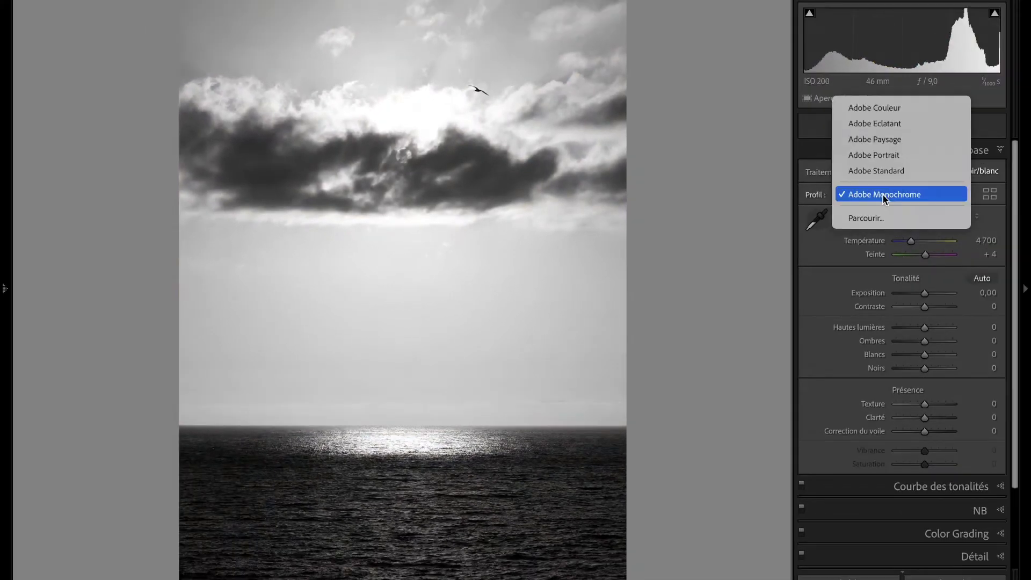
click(883, 218)
click(873, 337)
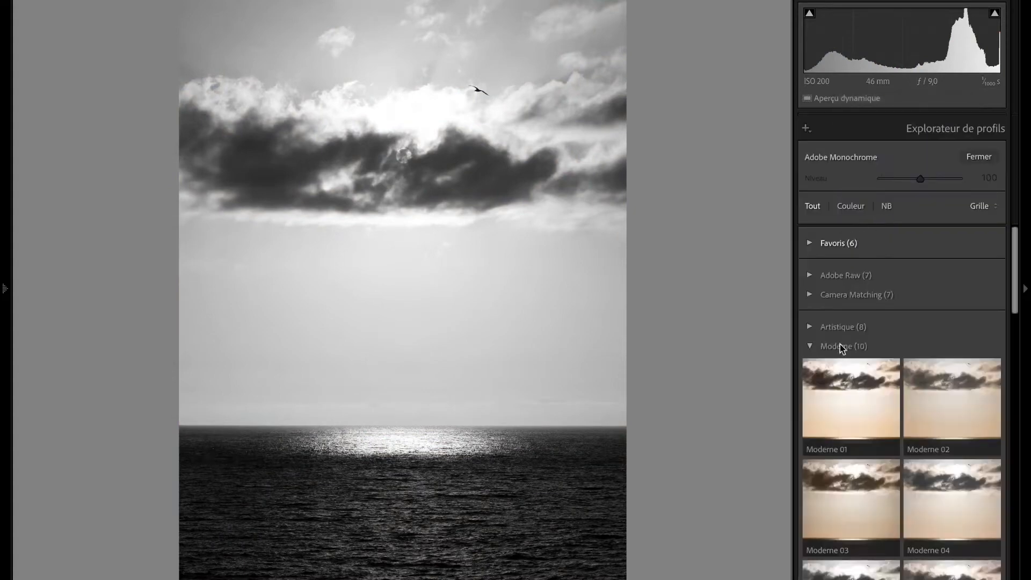
scroll(852, 388, down, 2)
scroll(852, 388, down, 5)
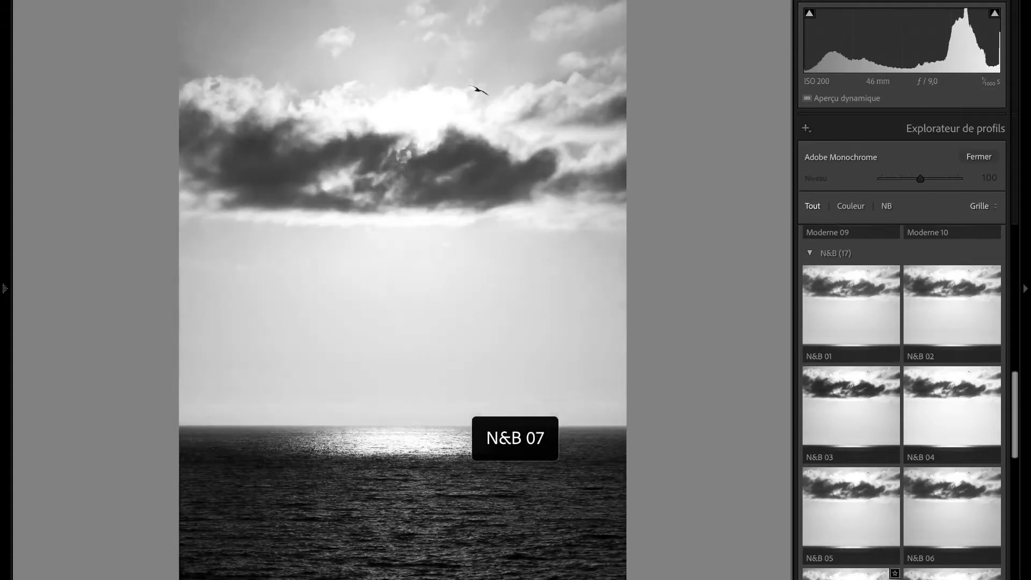
scroll(950, 569, down, 5)
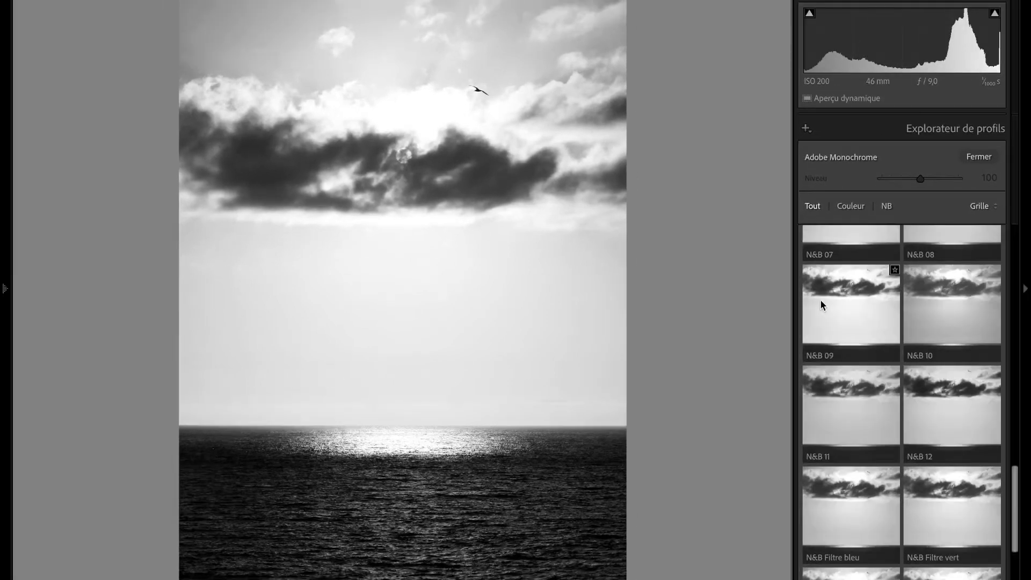
click(820, 300)
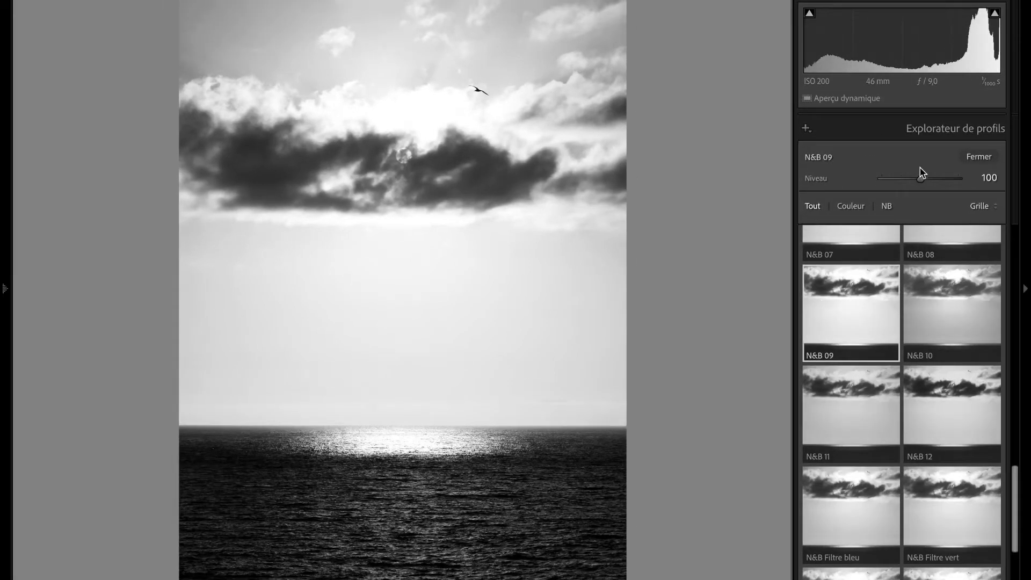
Set the N&B 09 profile's amount to 80 and close the profile browser
mouse_move(917, 181)
mouse_down()
mouse_move(908, 179)
mouse_move(951, 177)
mouse_move(893, 179)
mouse_move(932, 180)
mouse_up()
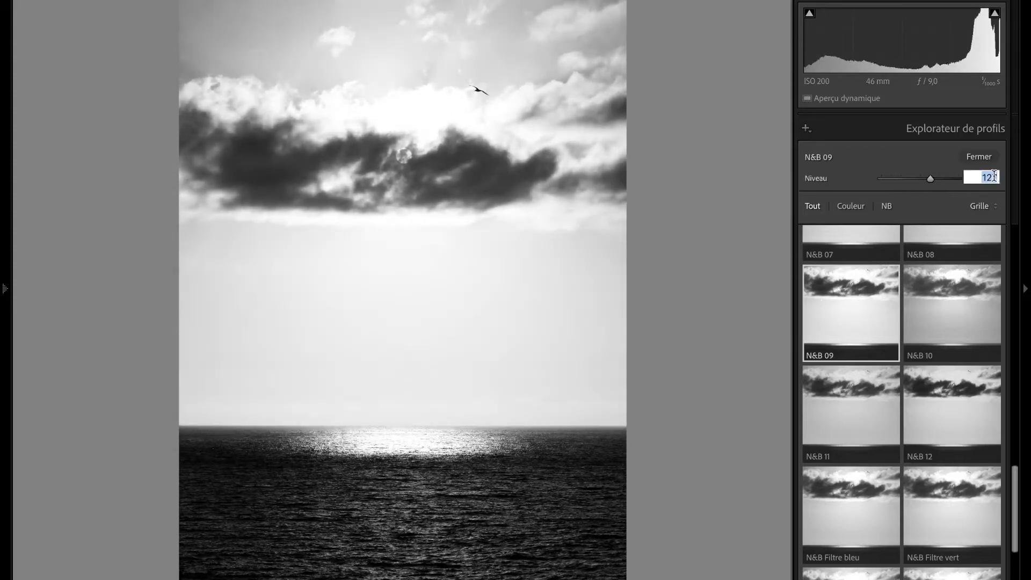
key(Return)
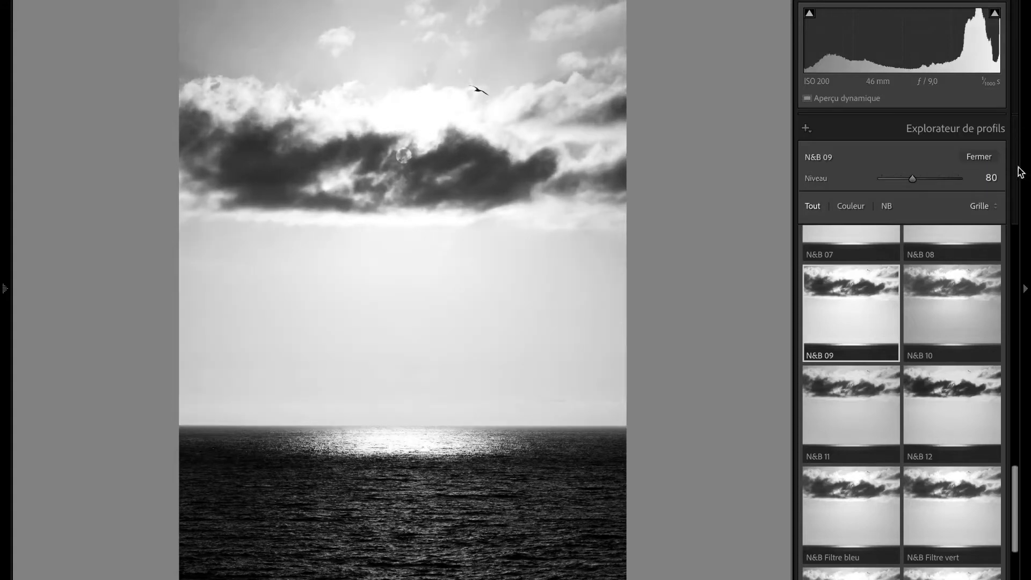
click(990, 161)
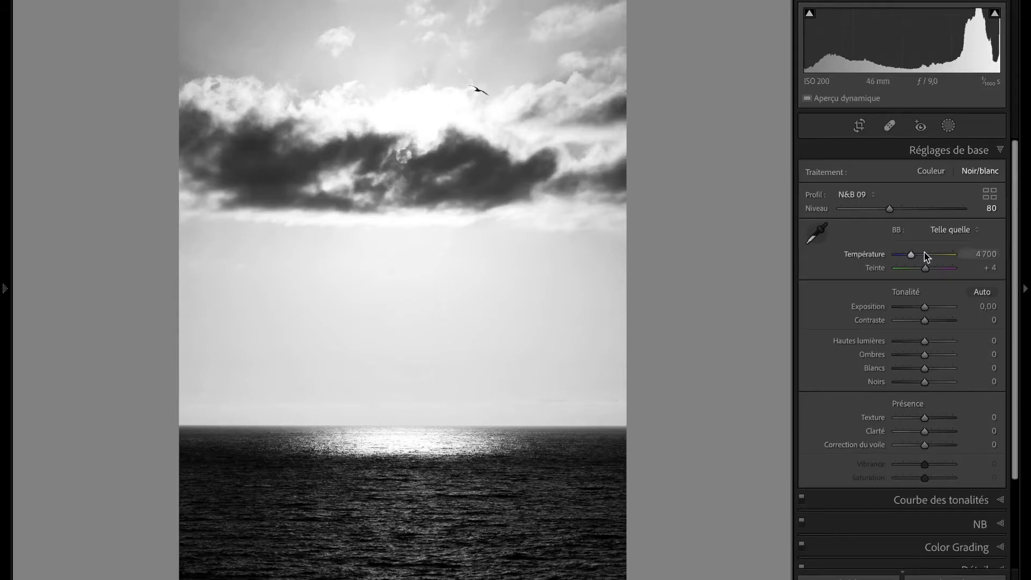
Try a cooler white balance temperature of 2752 and reset it to its original value
mouse_move(911, 255)
mouse_down()
mouse_move(923, 255)
mouse_move(902, 253)
mouse_move(927, 250)
mouse_move(900, 253)
mouse_up()
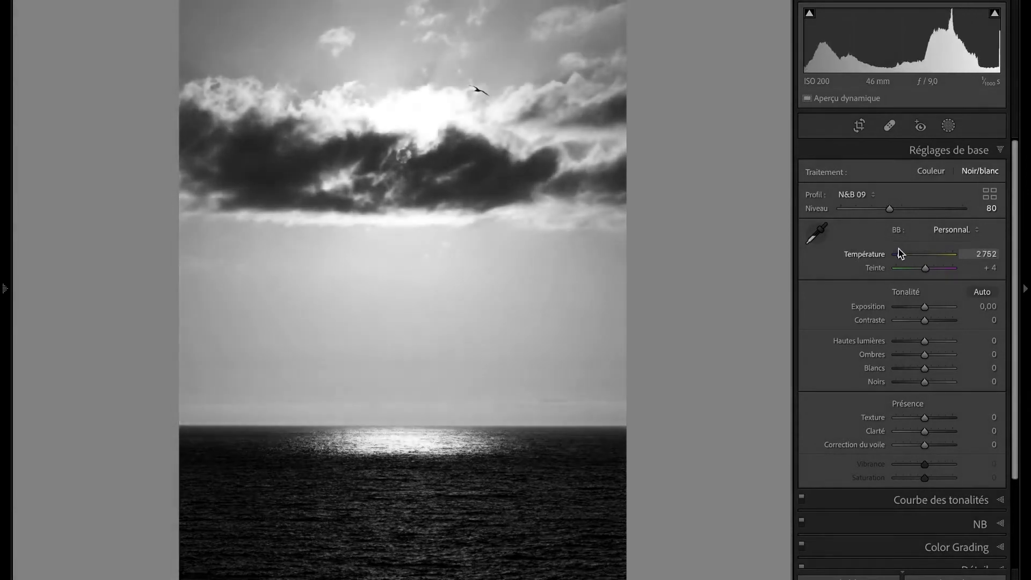
double_click(900, 254)
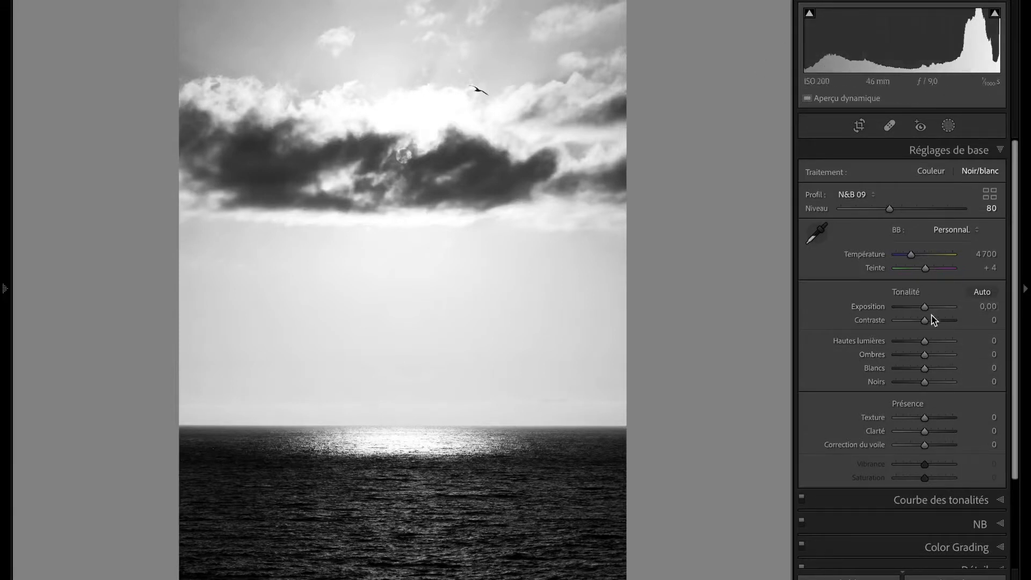
Set contrast to +51, highlights to −33, shadows to −14, whites to −19 and blacks to +48, and lower clarity slightly
drag(925, 321, 937, 321)
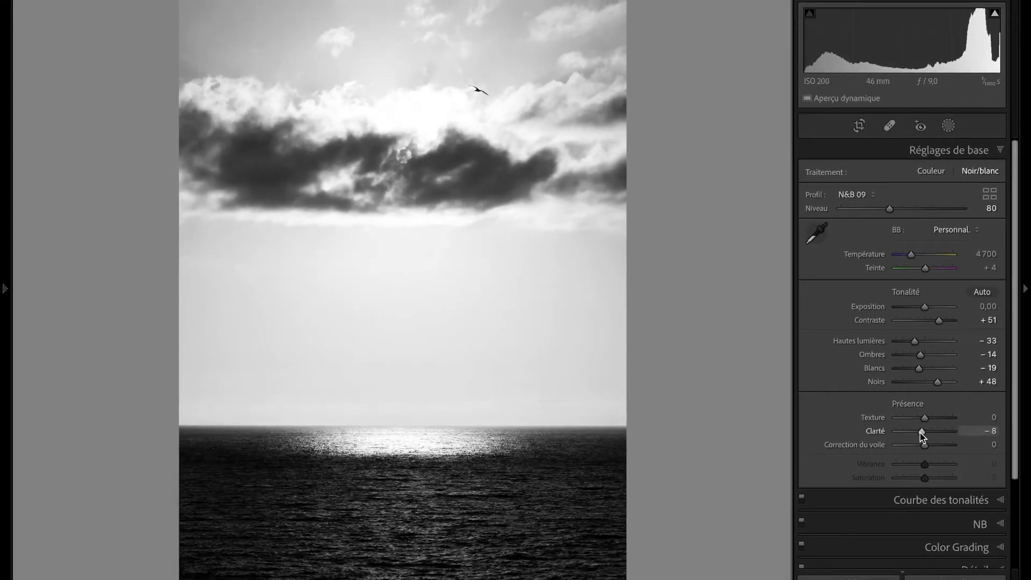
drag(920, 433, 919, 433)
Shape an S-shaped point curve with a midpoint anchor, highlights at 184/194, shadows at 66/59 and the black point lifted to 0/31
click(960, 502)
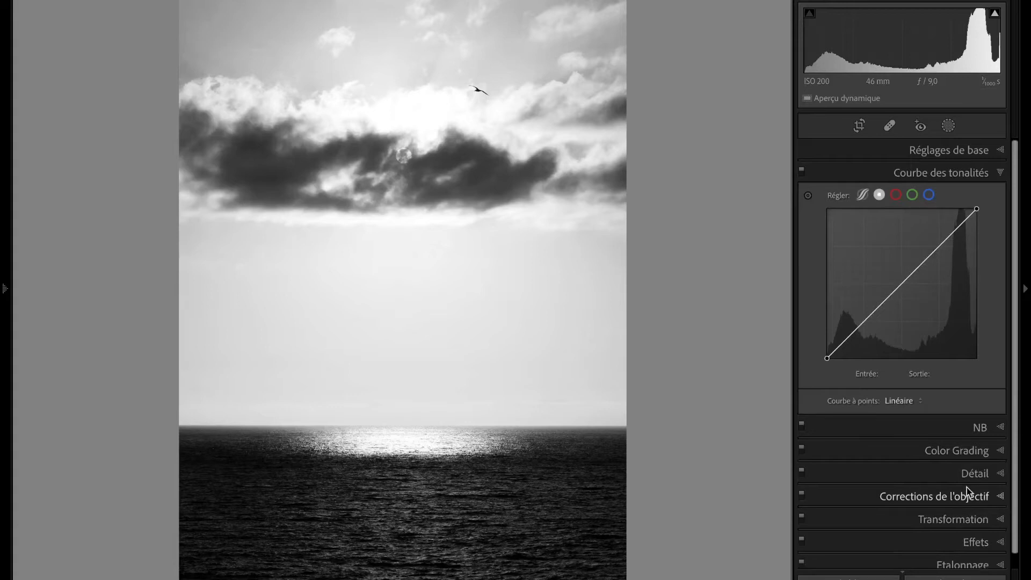
click(901, 284)
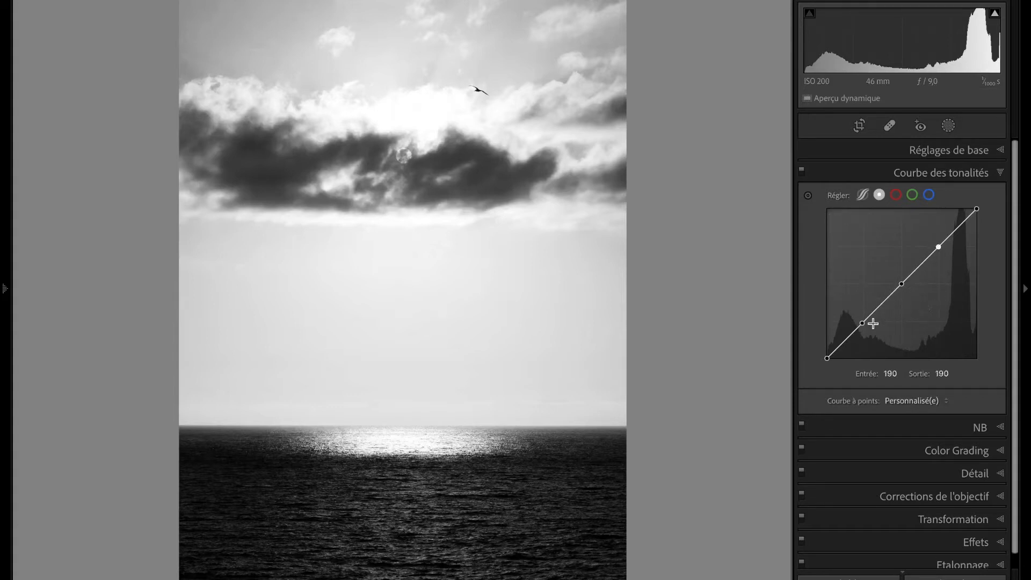
drag(863, 324, 866, 322)
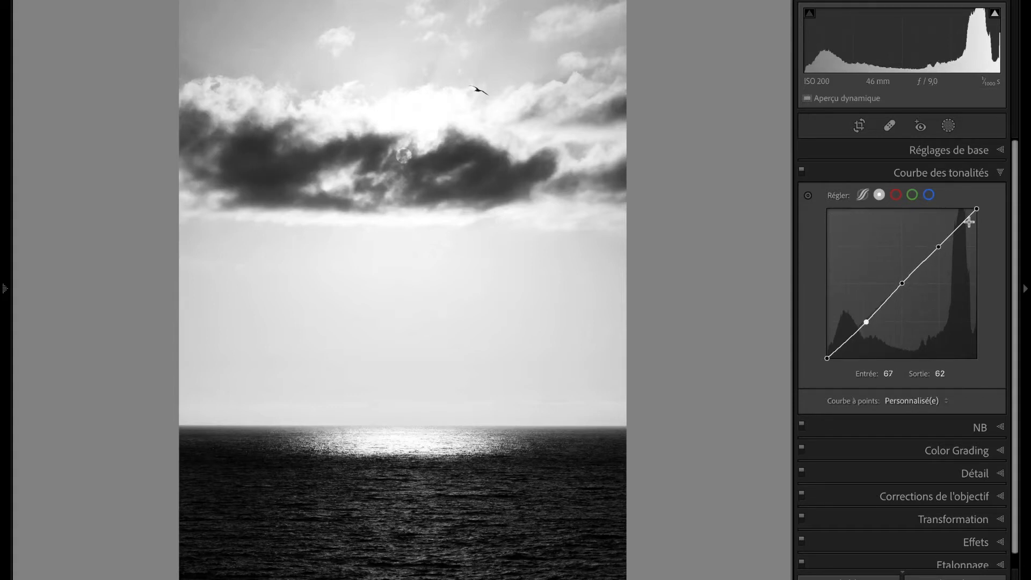
drag(932, 249, 935, 244)
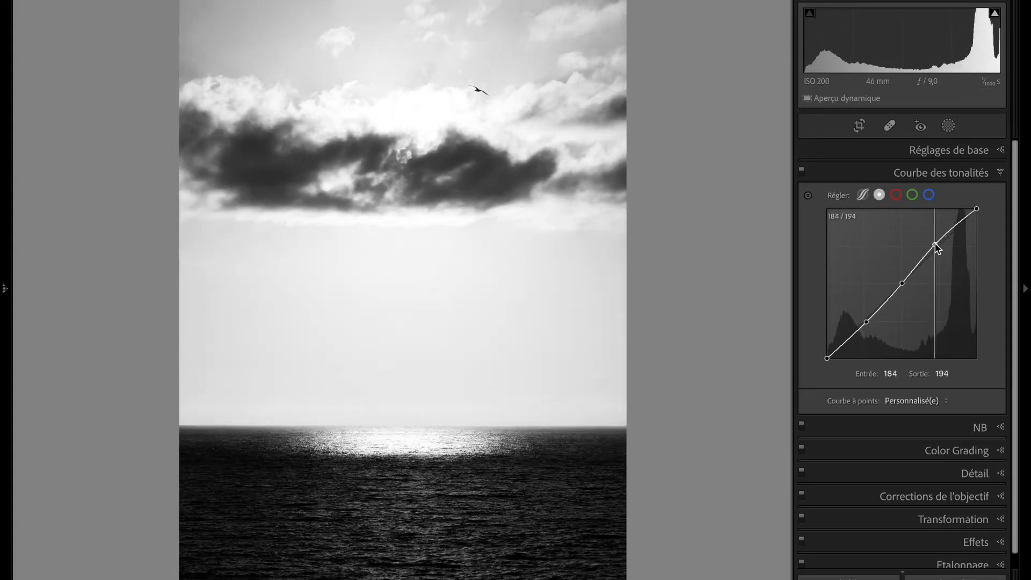
drag(863, 321, 866, 326)
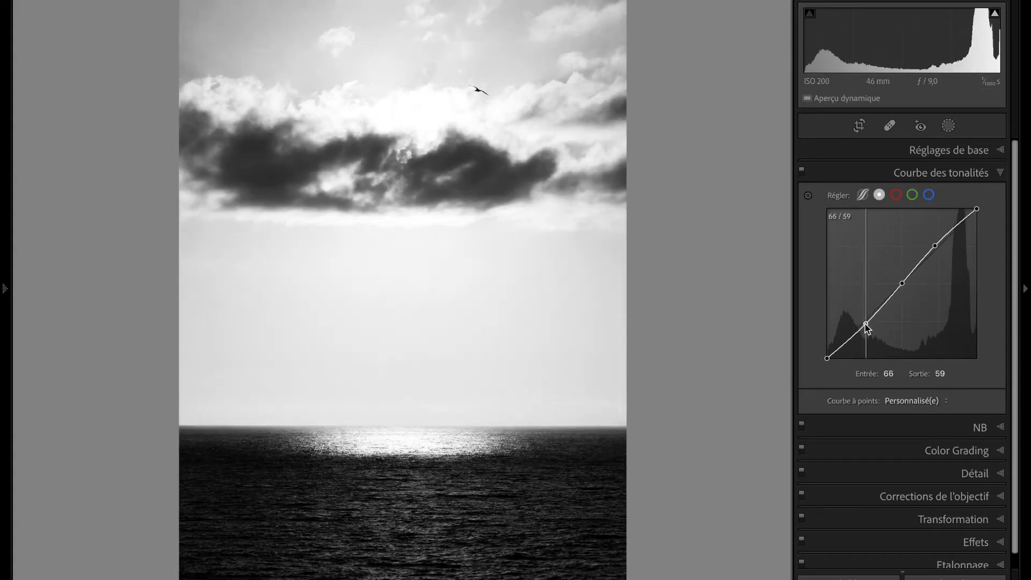
drag(827, 358, 821, 350)
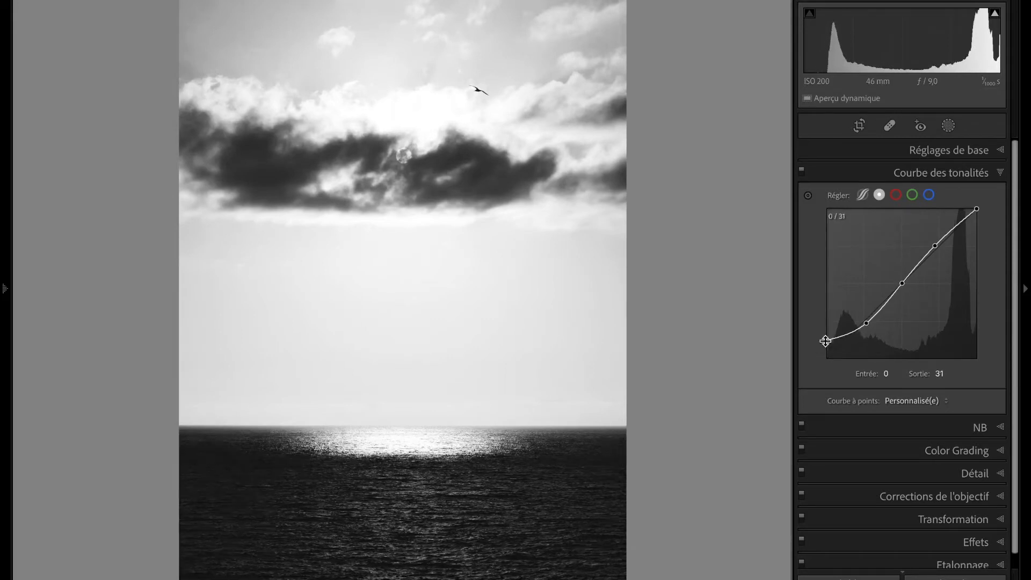
Compare the photo with and without the tone curve adjustment
click(801, 170)
click(801, 170)
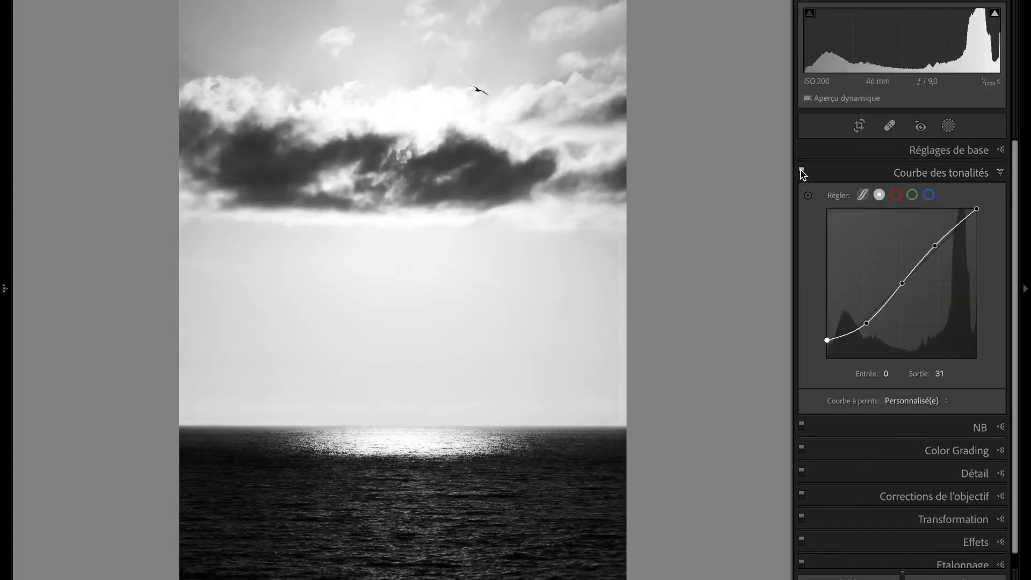
click(801, 171)
click(801, 171)
click(801, 171)
click(801, 171)
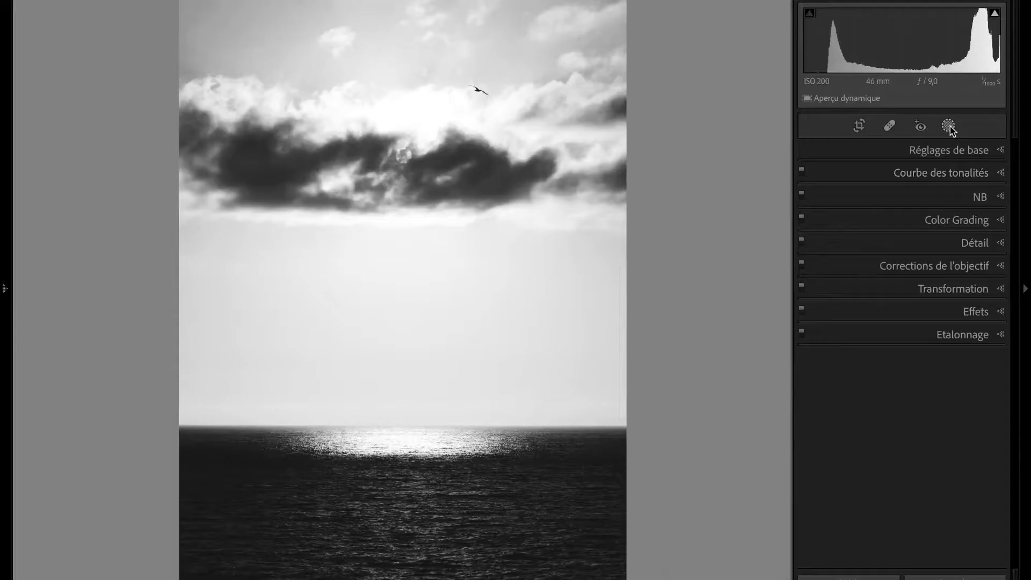
Paint a trial size 32 brush mask from the clouds down to the sea, lower the brush feather to 1, and delete the mask
click(948, 127)
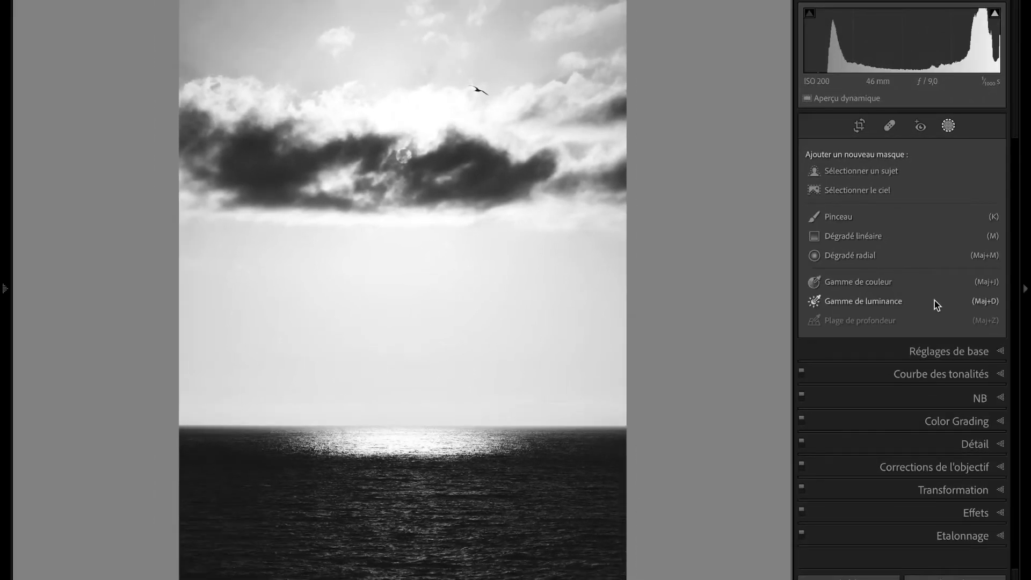
click(948, 126)
click(948, 126)
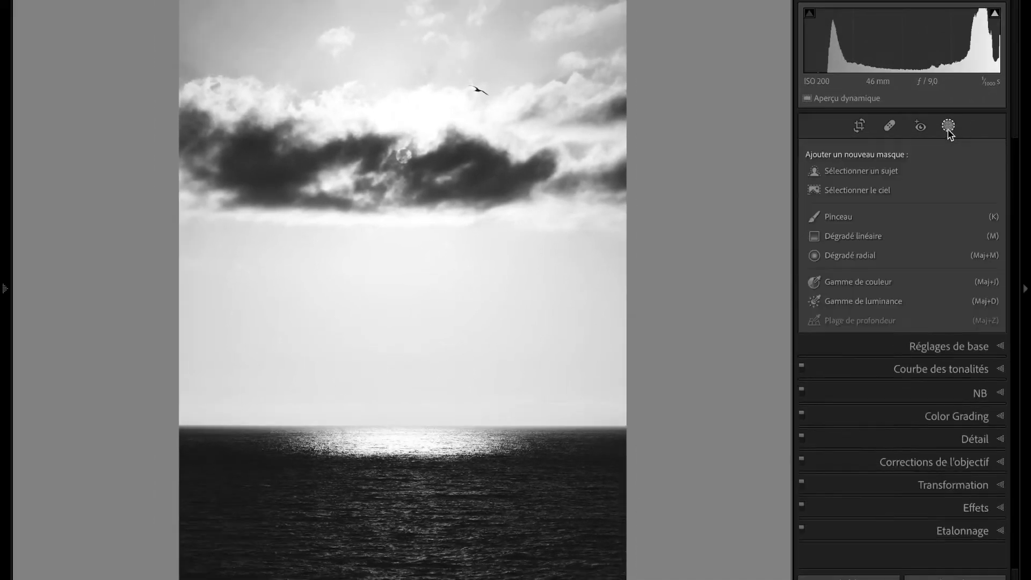
click(894, 214)
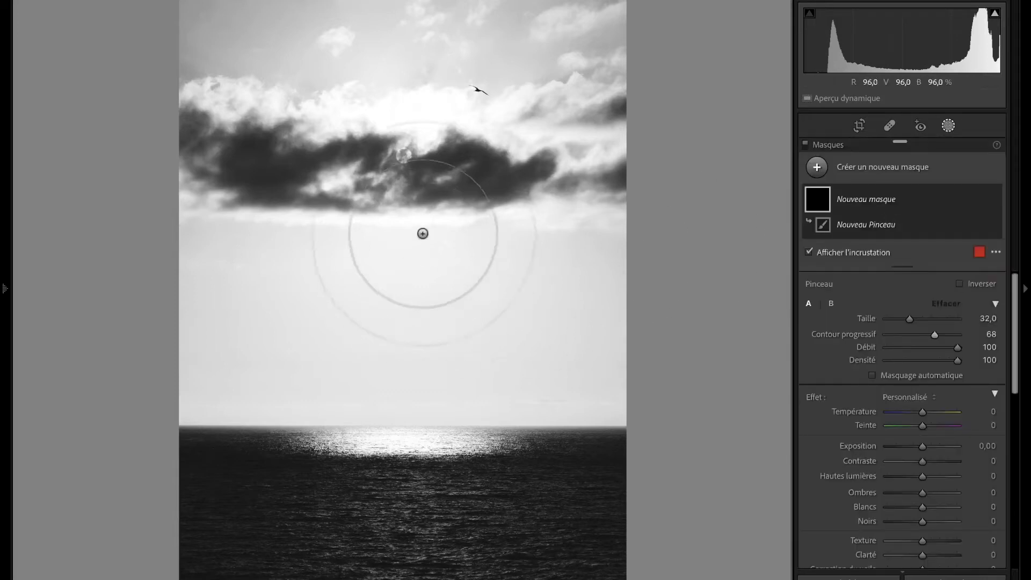
mouse_move(403, 207)
mouse_down()
mouse_move(392, 435)
mouse_move(416, 347)
mouse_move(418, 426)
mouse_move(406, 186)
mouse_move(406, 228)
mouse_up()
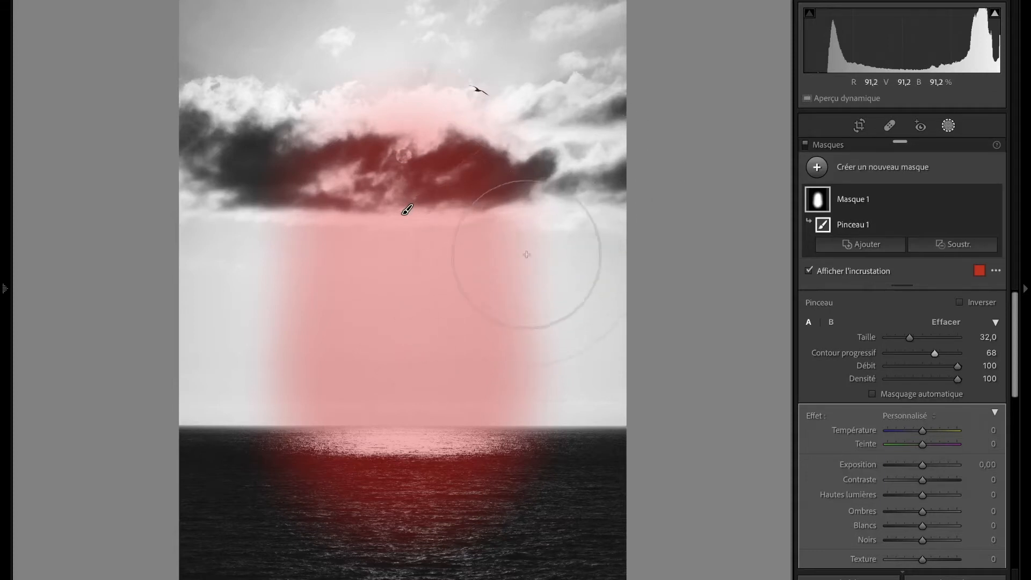
drag(934, 353, 887, 354)
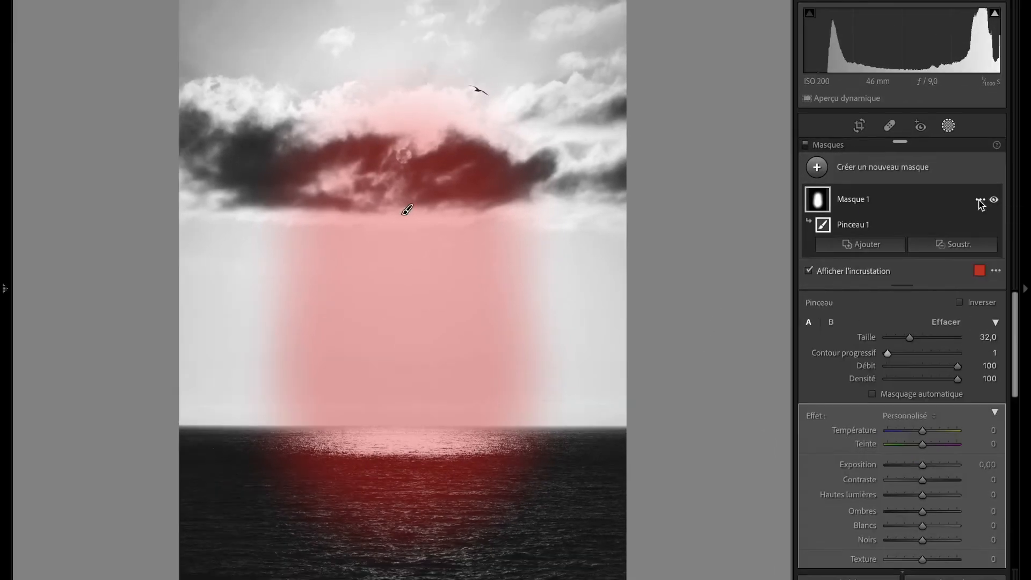
right_click(1023, 198)
click(941, 287)
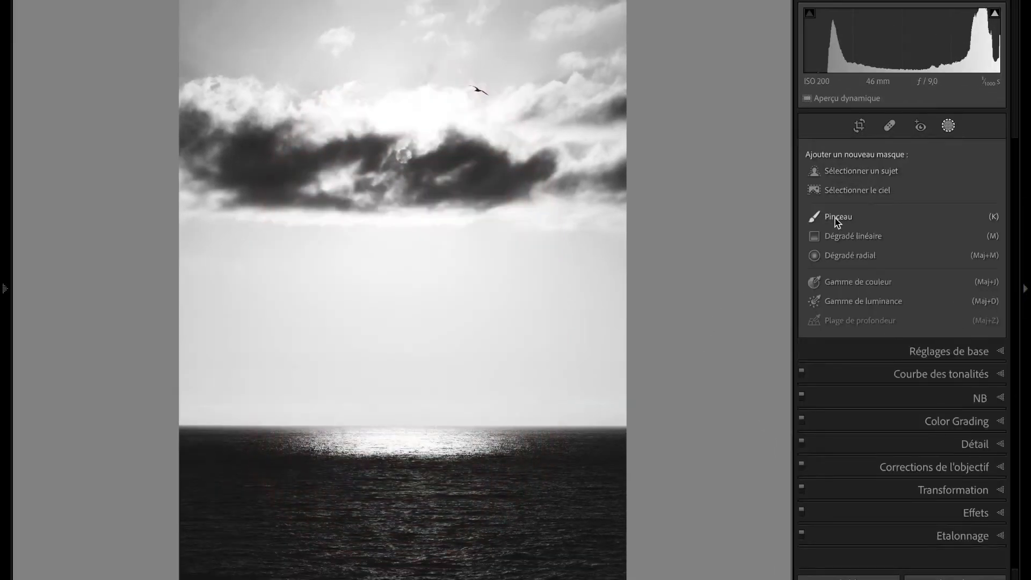
Paint a trial hard-edged brush stroke across the sky with feather 1, tapering between sizes 0.1 and 20
click(837, 217)
scroll(257, 266, down, 10)
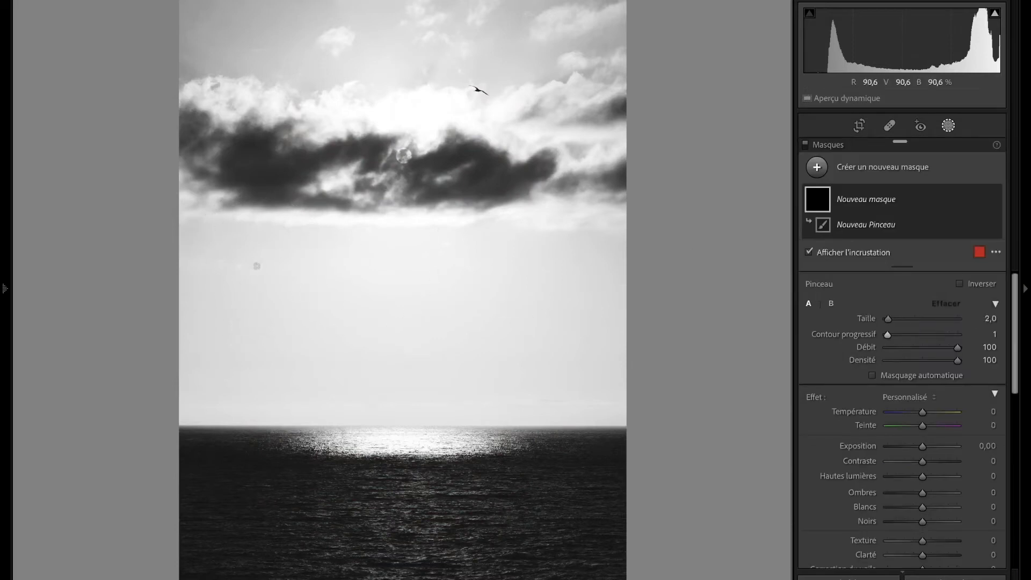
click(203, 266)
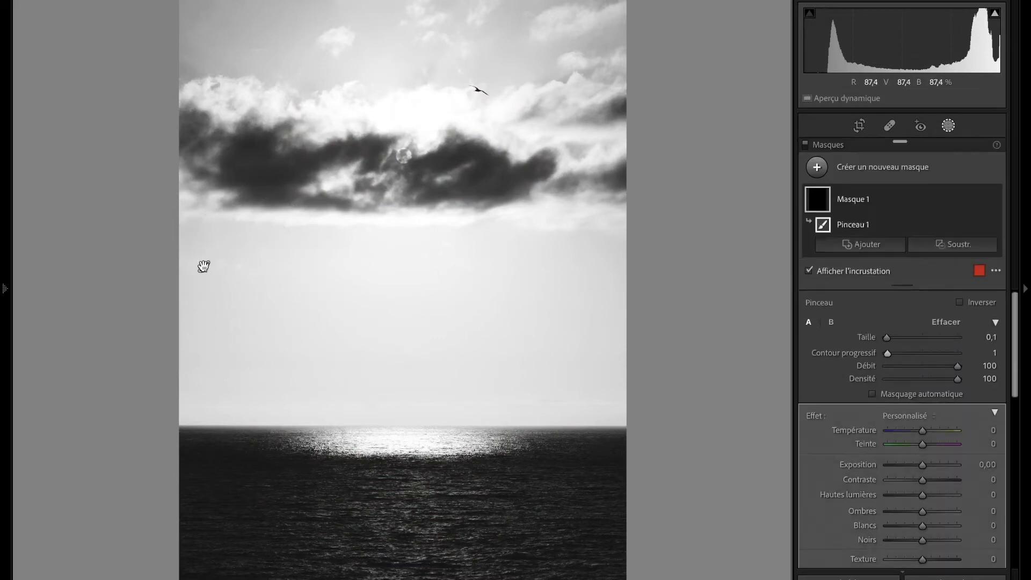
scroll(545, 274, up, 10)
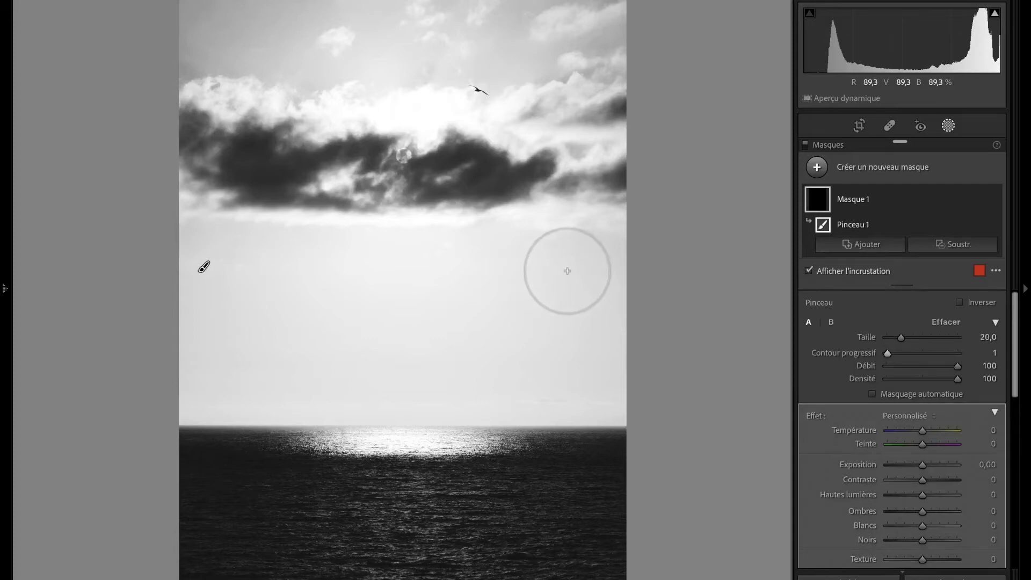
click(567, 271)
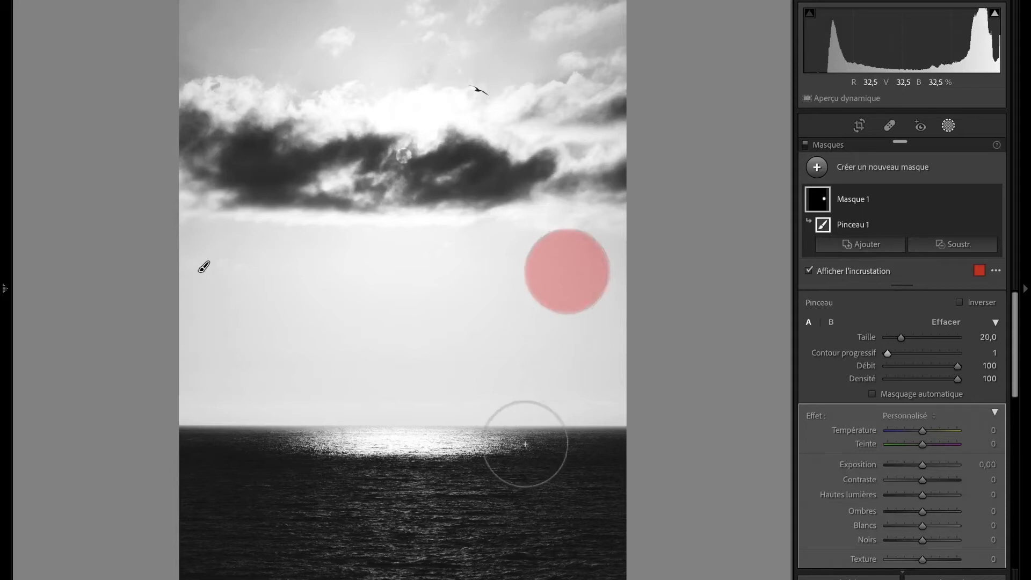
click(563, 275)
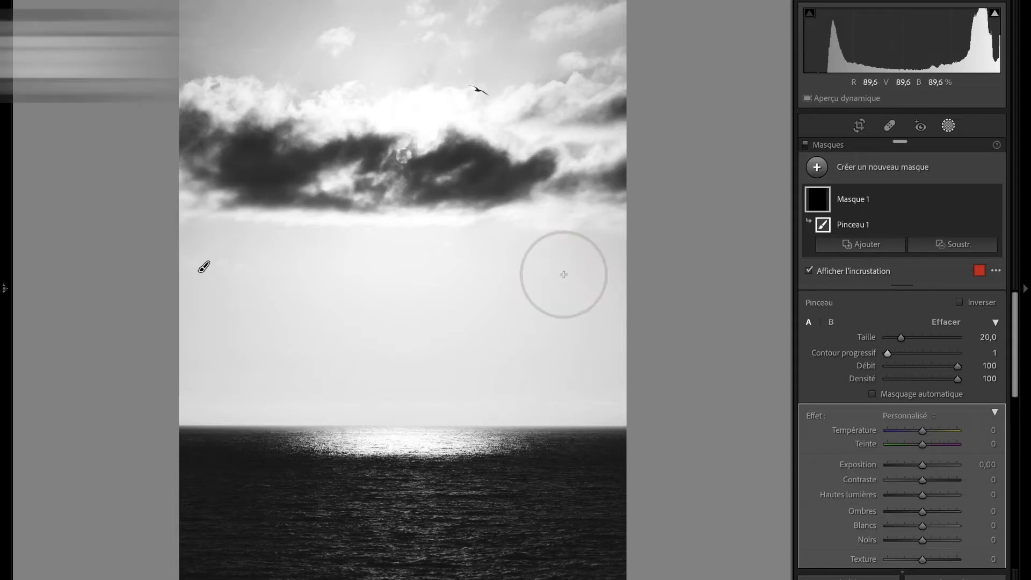
shift+click(204, 267)
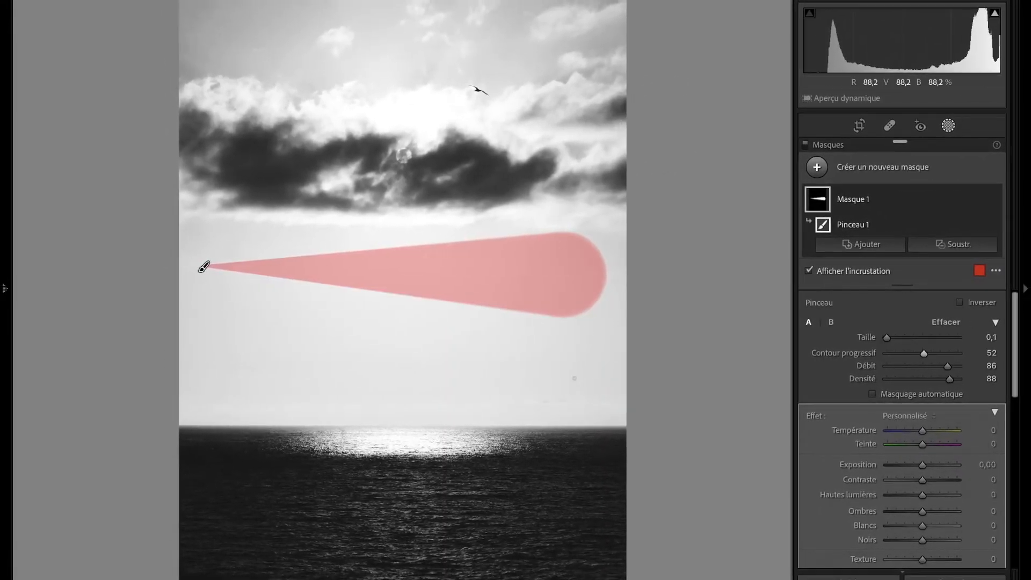
Try a softer tapered stroke up to size 27 with feather 52, flow 86 and density 88, and delete the trial mask
scroll(225, 364, up, 15)
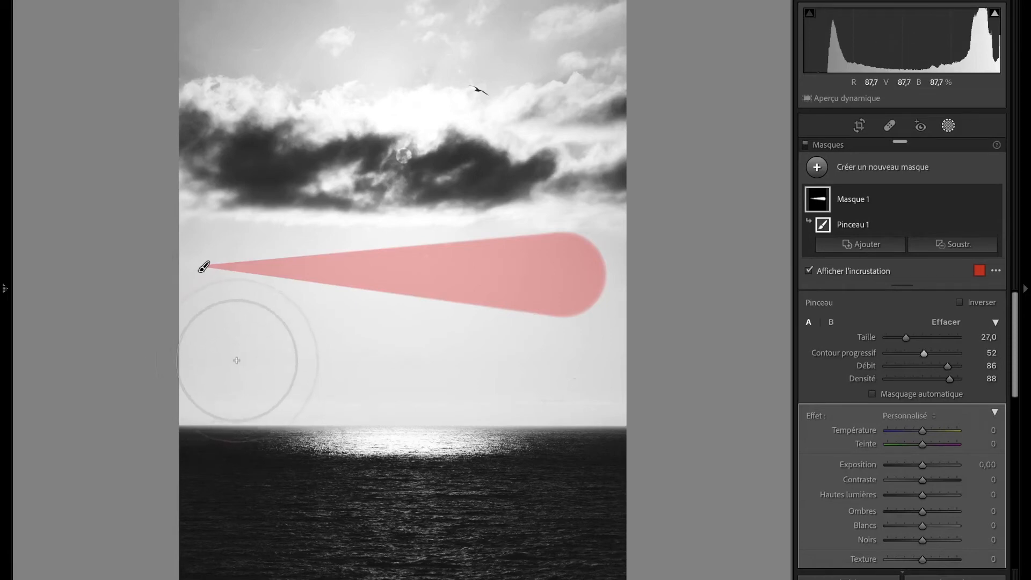
shift+click(236, 360)
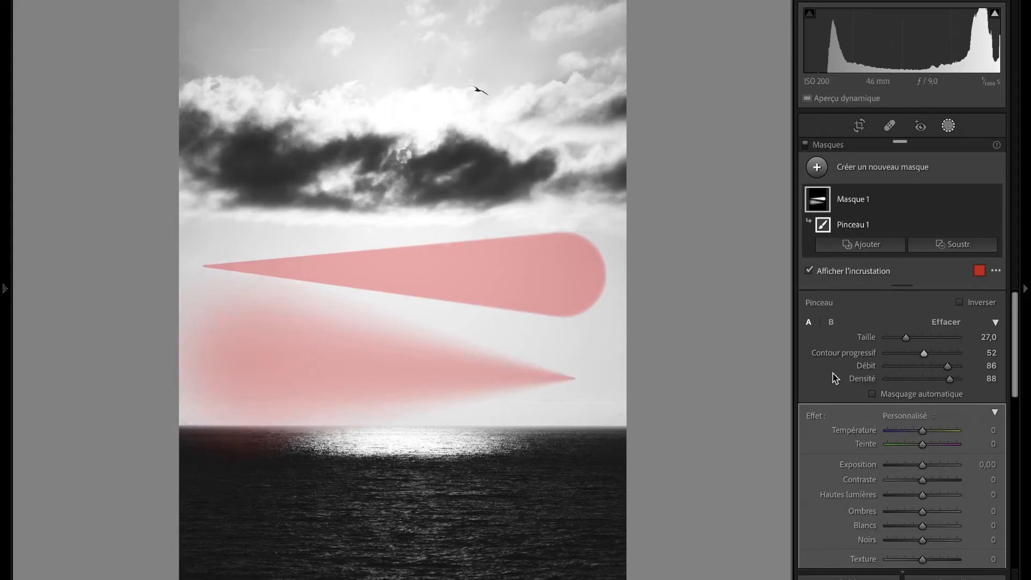
right_click(859, 201)
click(943, 281)
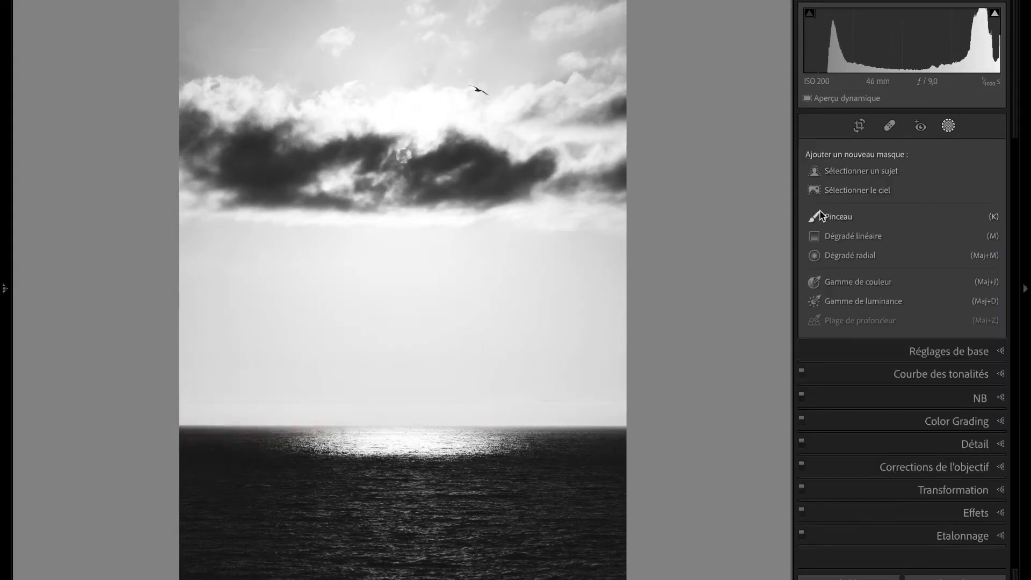
Paint a light-beam brush mask widening from size 0.1 at the cloud gap to size 50 at the horizon, ending with feather 73
click(820, 215)
scroll(412, 194, down, 6)
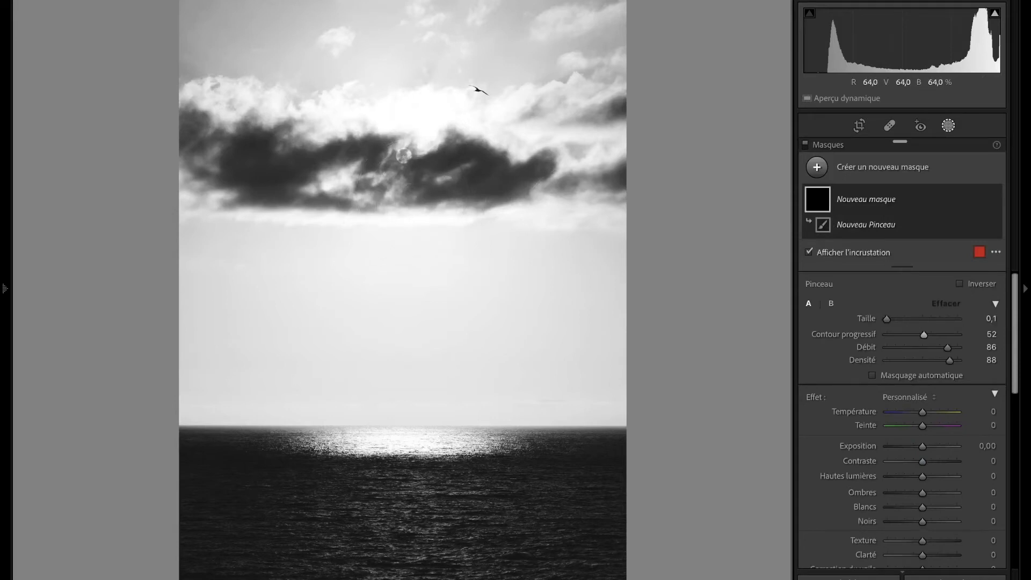
click(404, 156)
scroll(390, 344, up, 10)
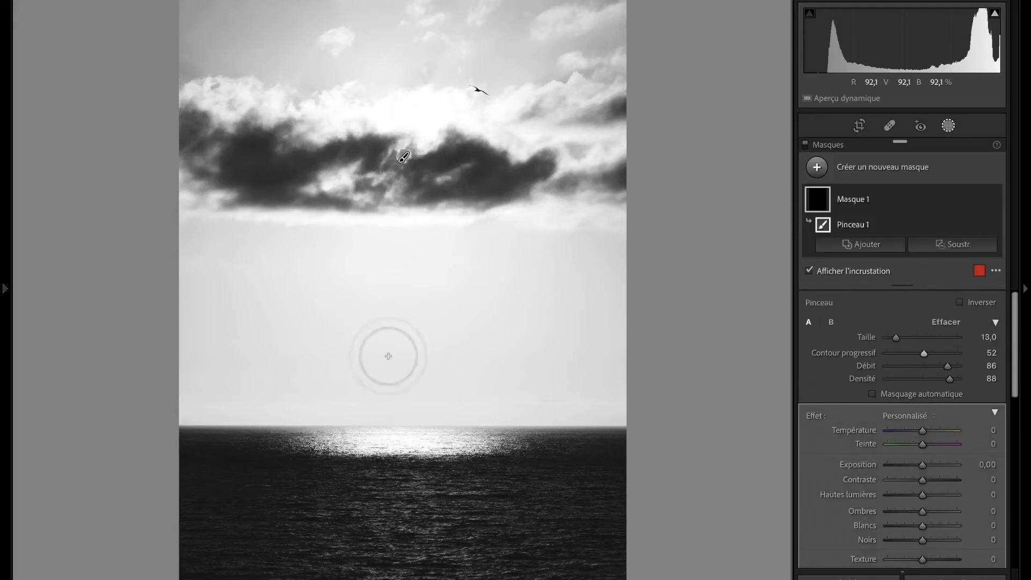
scroll(394, 424, up, 2)
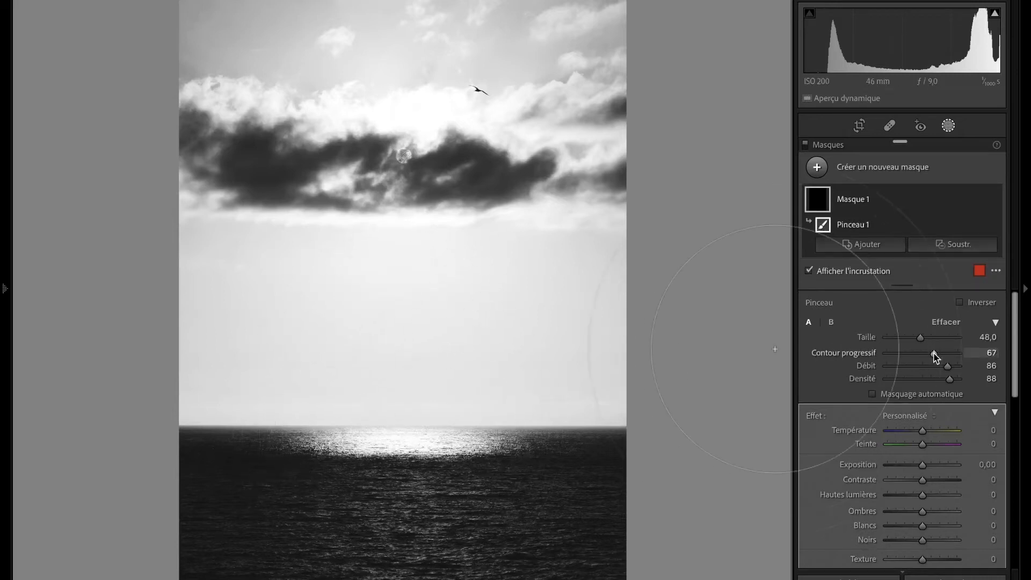
drag(937, 354, 939, 356)
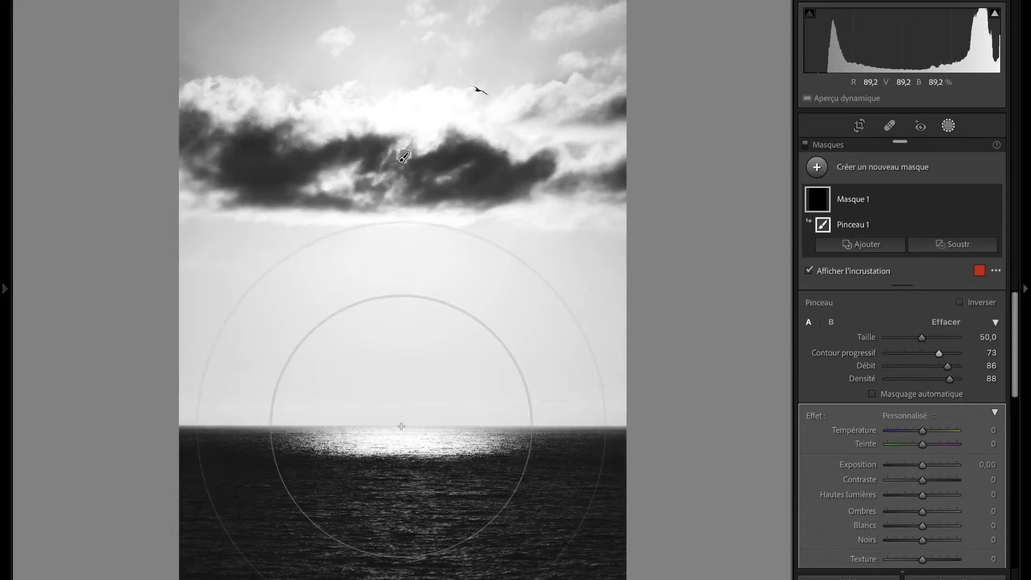
shift+click(402, 426)
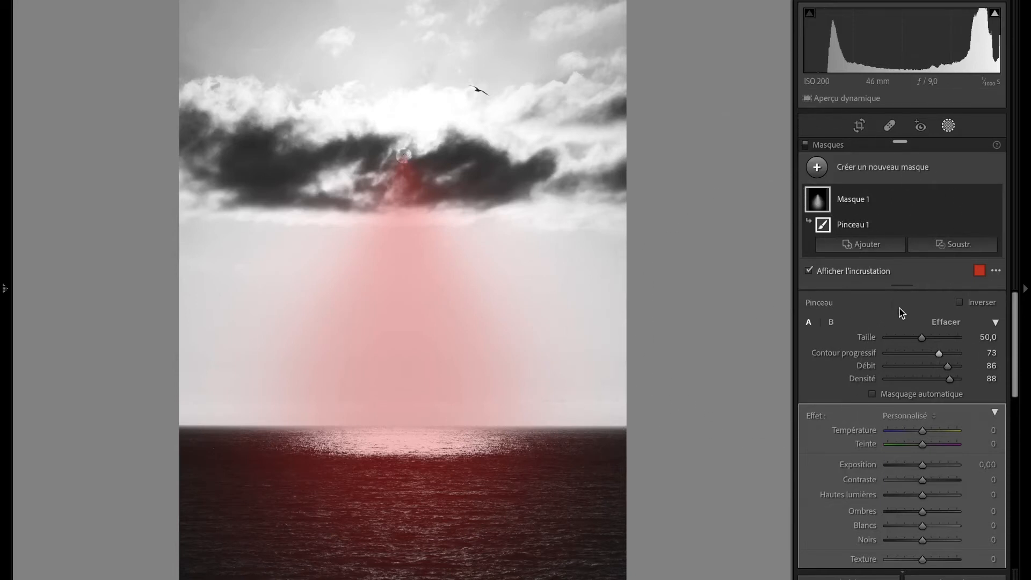
Try an exposure of 2.06 on the light-beam mask and reset it
drag(916, 465, 939, 472)
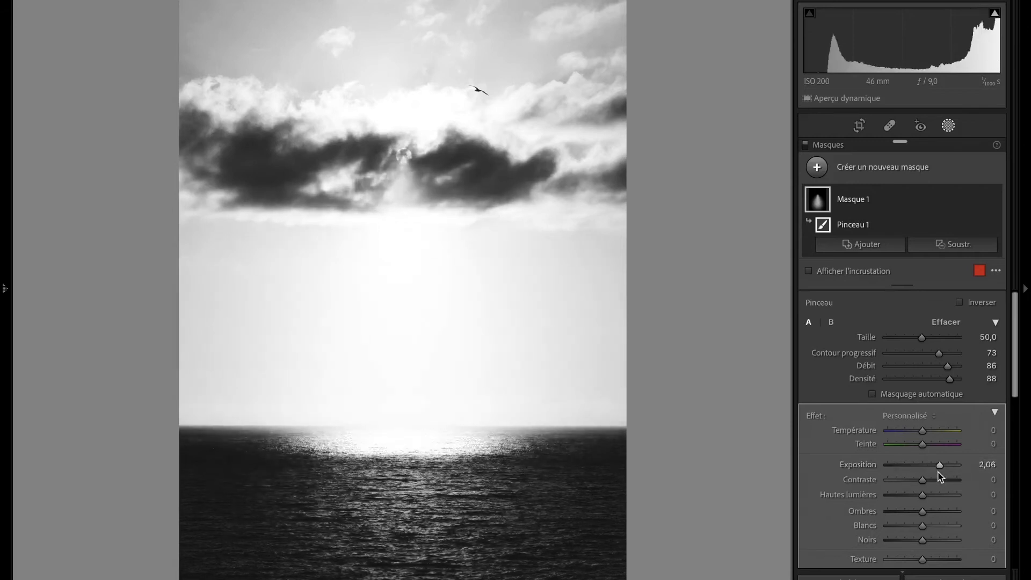
double_click(939, 466)
key(o)
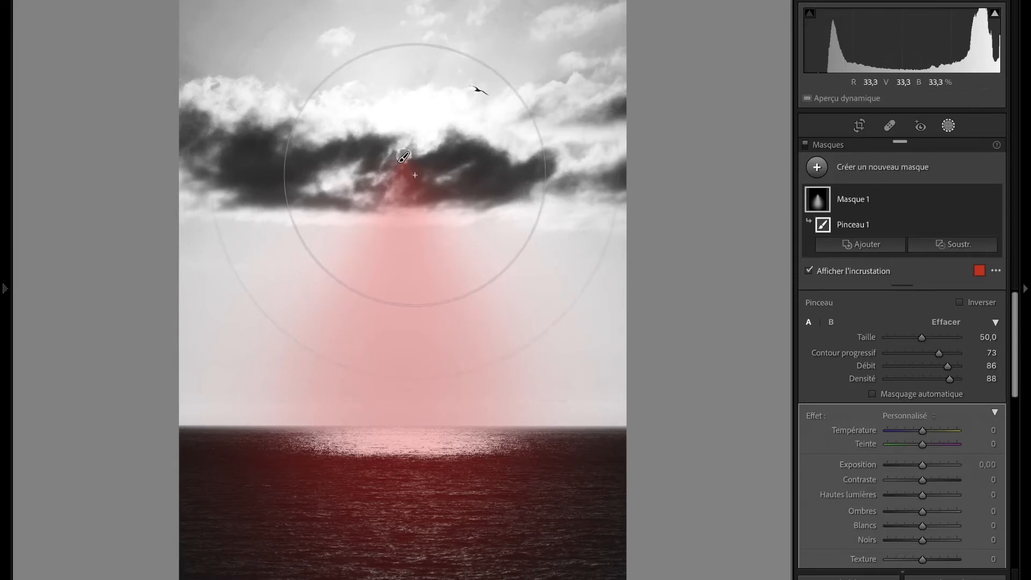
Erase the beam mask over the dark clouds with a size 14 eraser, feather 90 and flow 47, testing the result with exposure
key(alt)
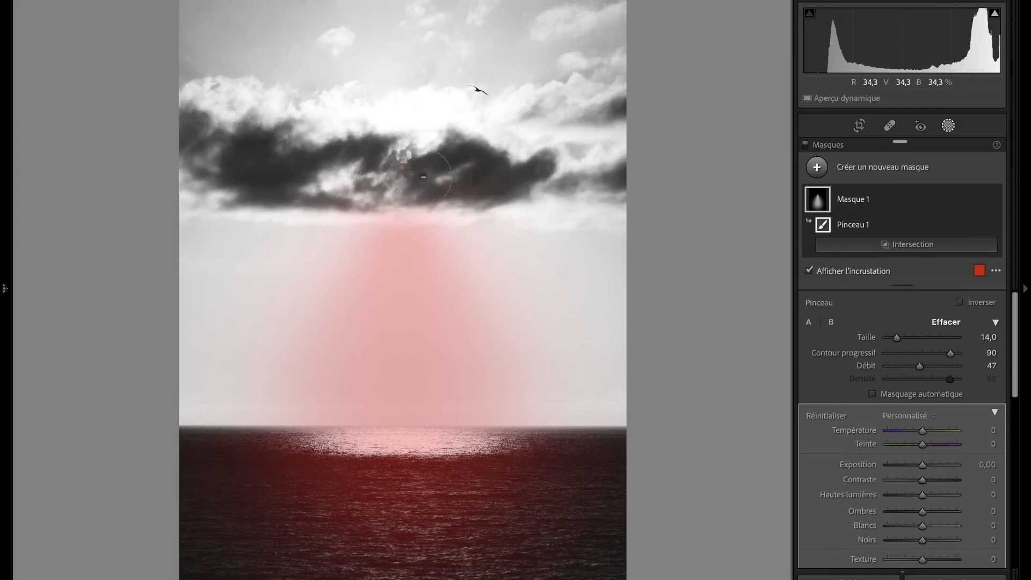
mouse_move(922, 464)
mouse_down()
mouse_move(941, 465)
mouse_move(911, 465)
mouse_up()
double_click(911, 465)
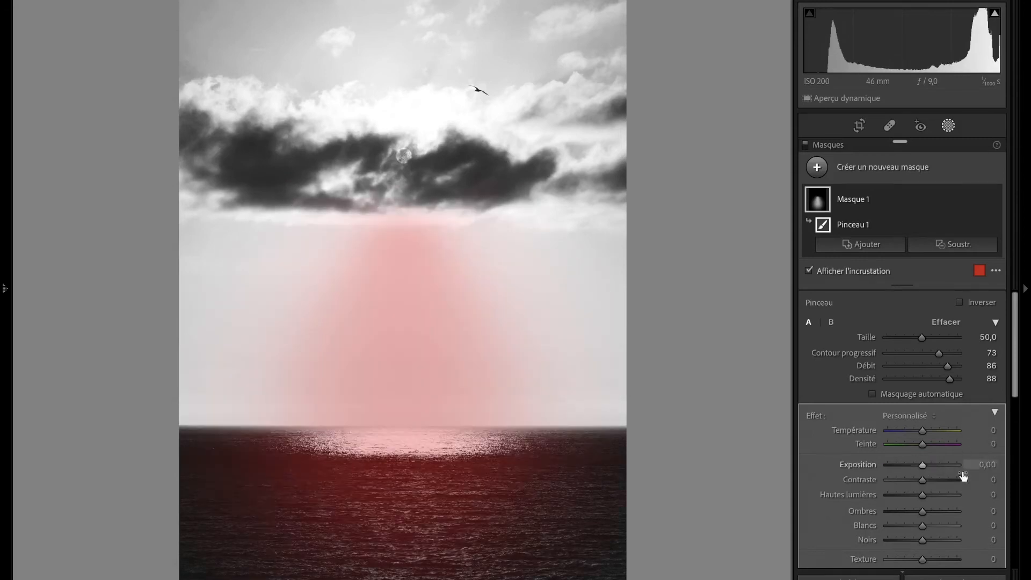
Set the beam mask to temperature 15, exposure 0.34, contrast −10, highlights −10, whites 40 and blacks −5, and lower dehaze slightly
scroll(963, 472, down, 3)
scroll(963, 477, down, 2)
drag(923, 341, 925, 376)
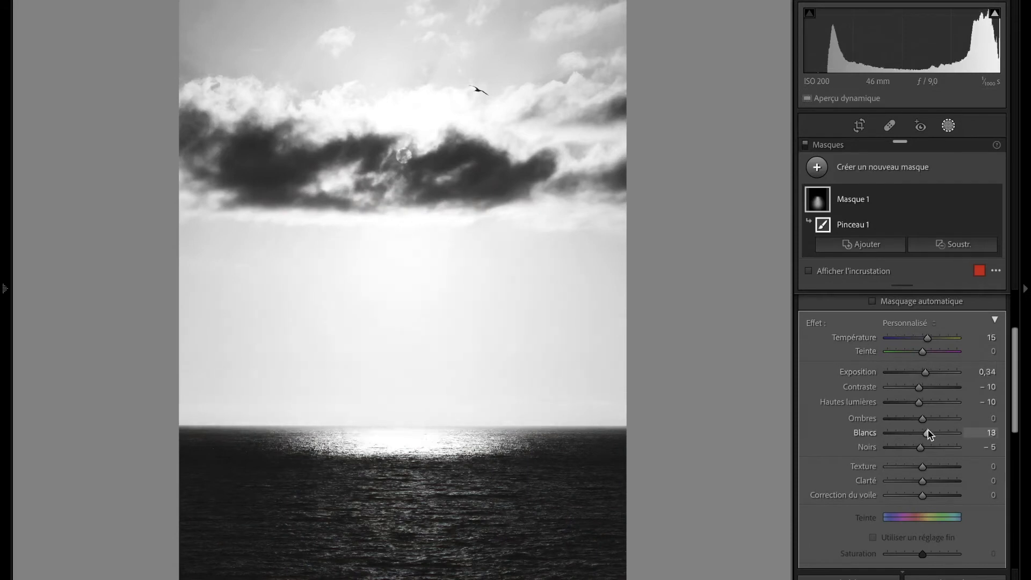
drag(929, 431, 936, 429)
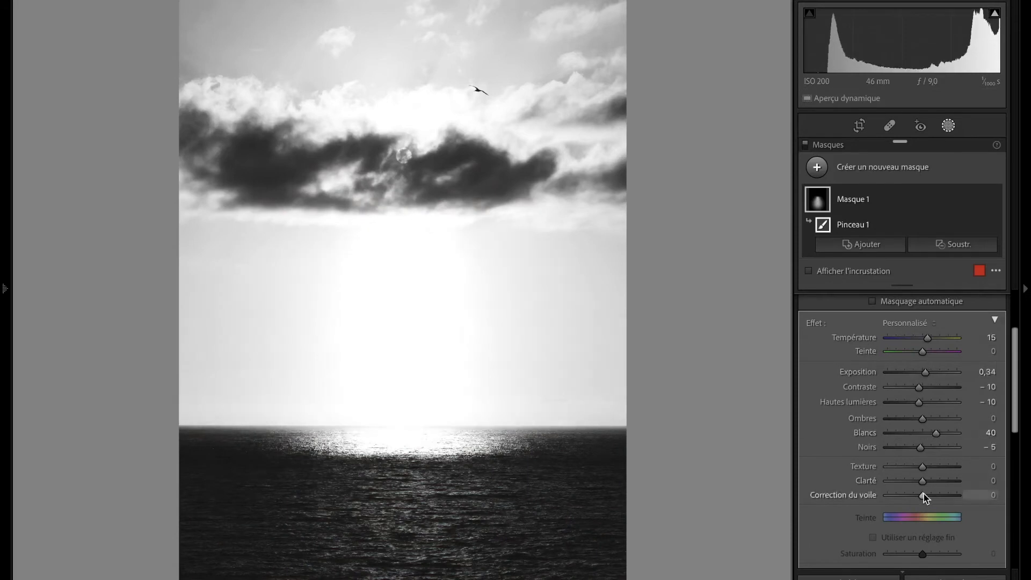
drag(917, 495, 916, 494)
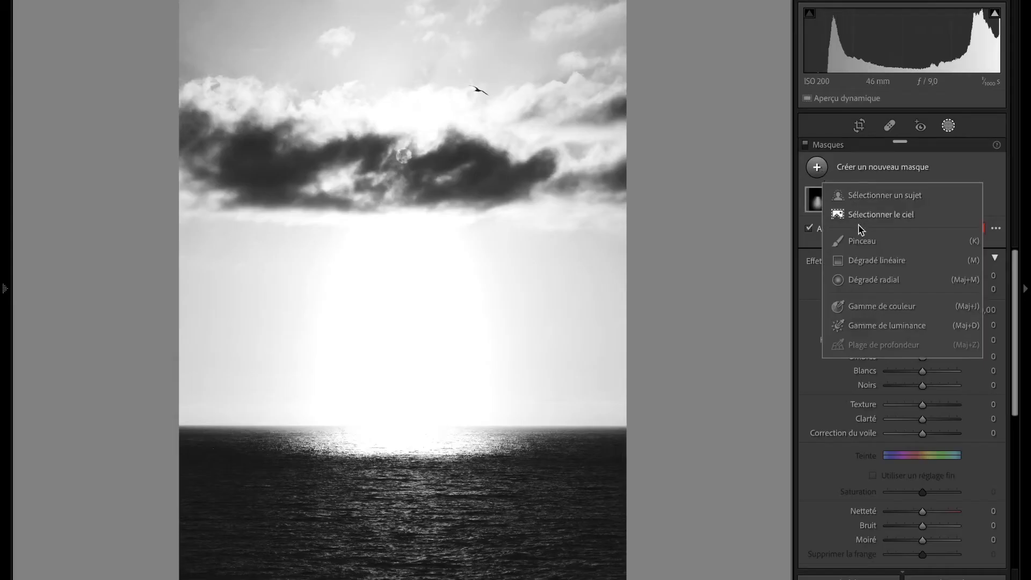
Paint a new size 26 brush mask over the central part of the sea and raise its tonal settings slightly
click(859, 236)
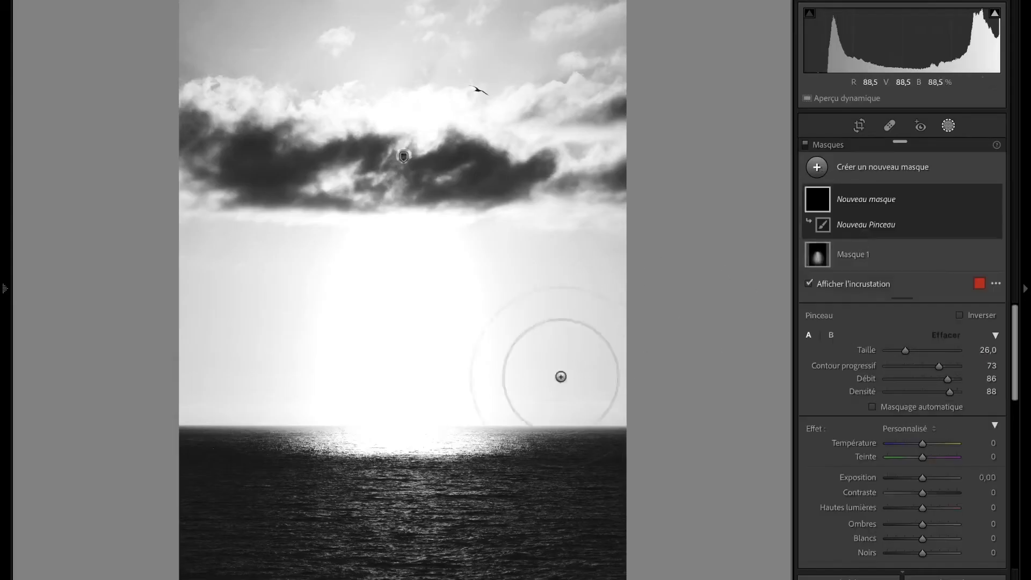
mouse_move(355, 524)
mouse_down()
mouse_move(478, 540)
mouse_move(322, 545)
mouse_move(471, 549)
mouse_move(464, 526)
mouse_move(408, 520)
mouse_move(451, 527)
mouse_up()
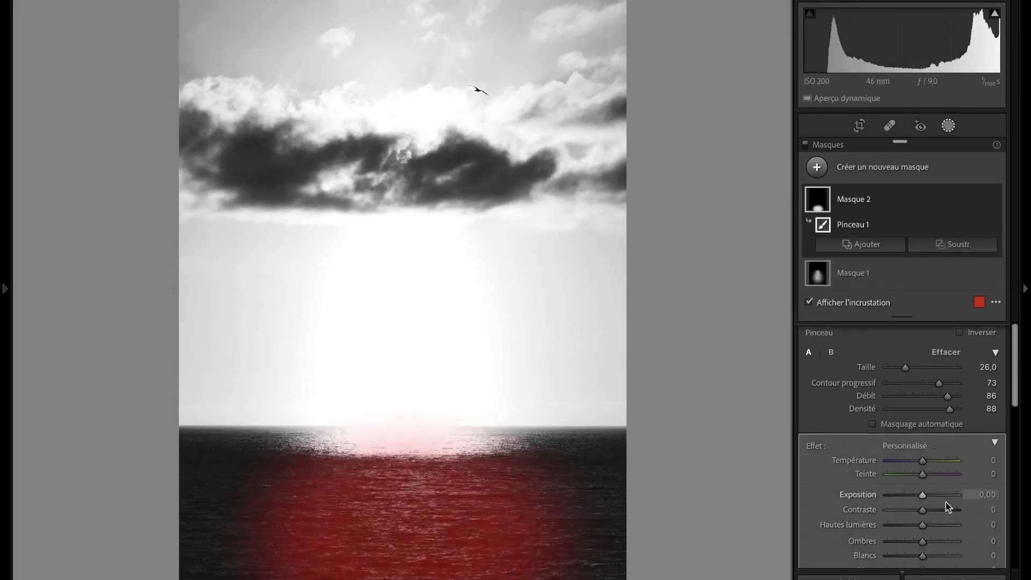
scroll(945, 503, down, 5)
key(o)
drag(921, 385, 931, 414)
click(910, 174)
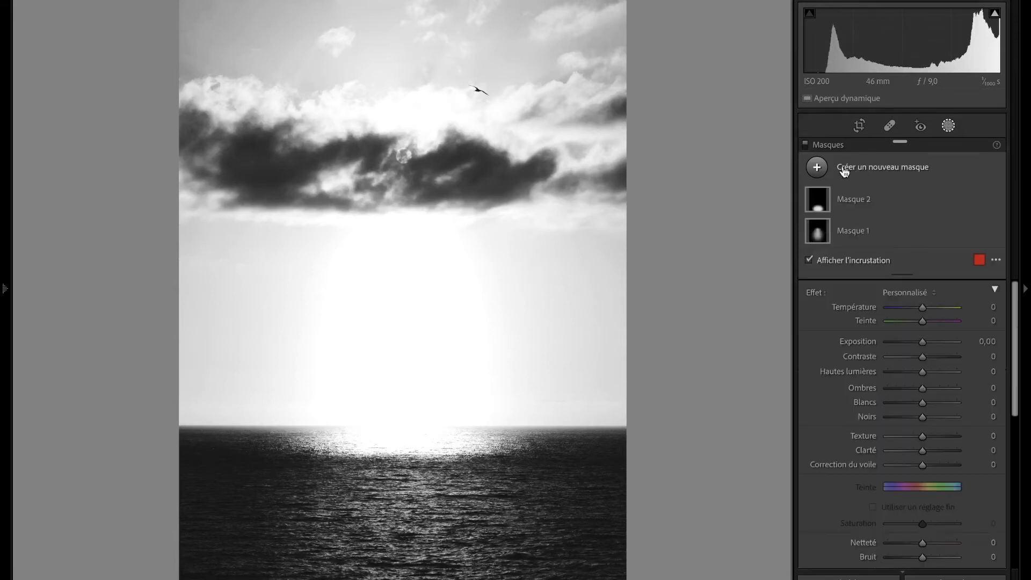
Add an inverted radial gradient mask around the bright centre with feather 70, contrast 24 and blacks −9
click(819, 167)
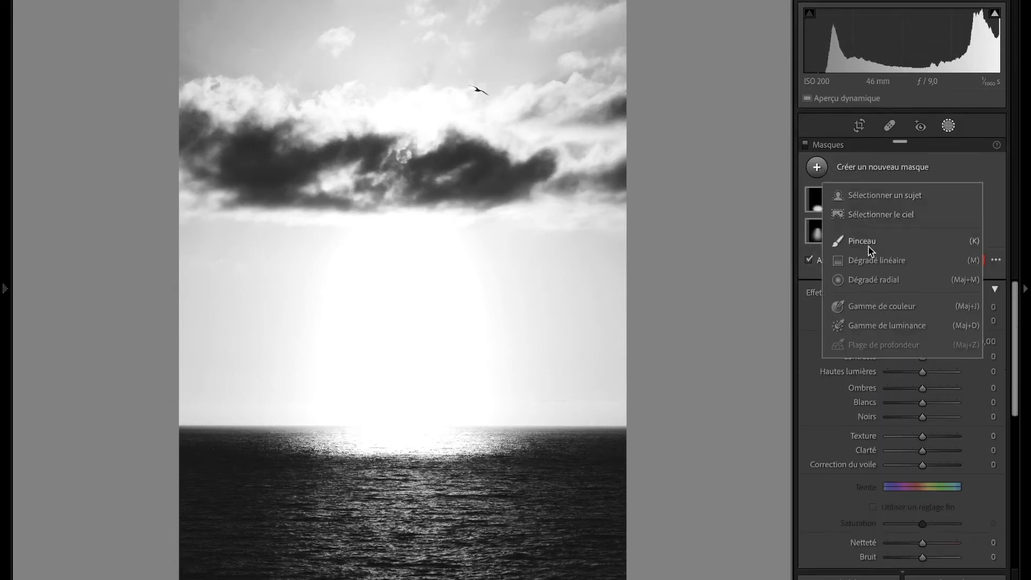
click(867, 279)
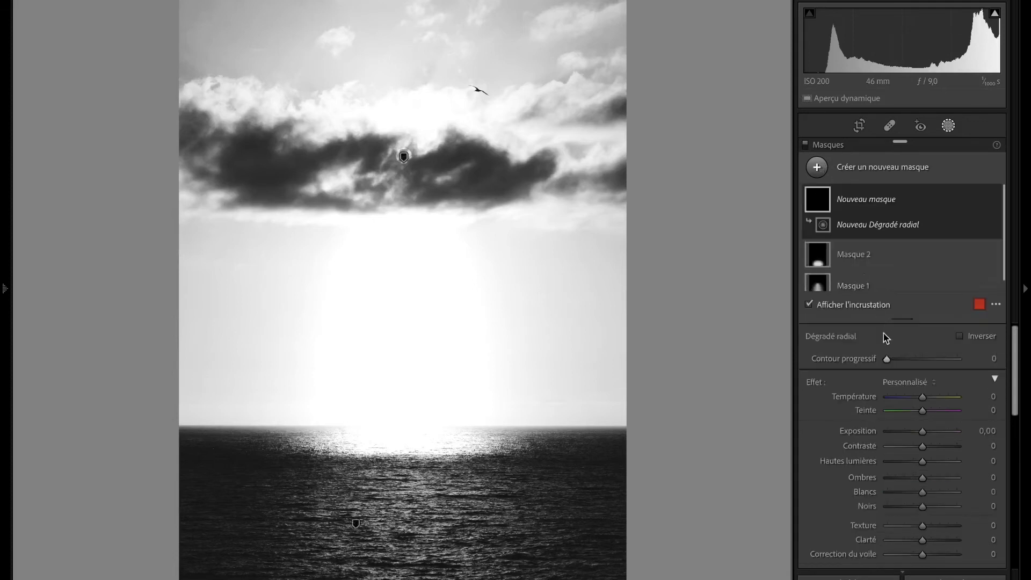
drag(894, 360, 946, 359)
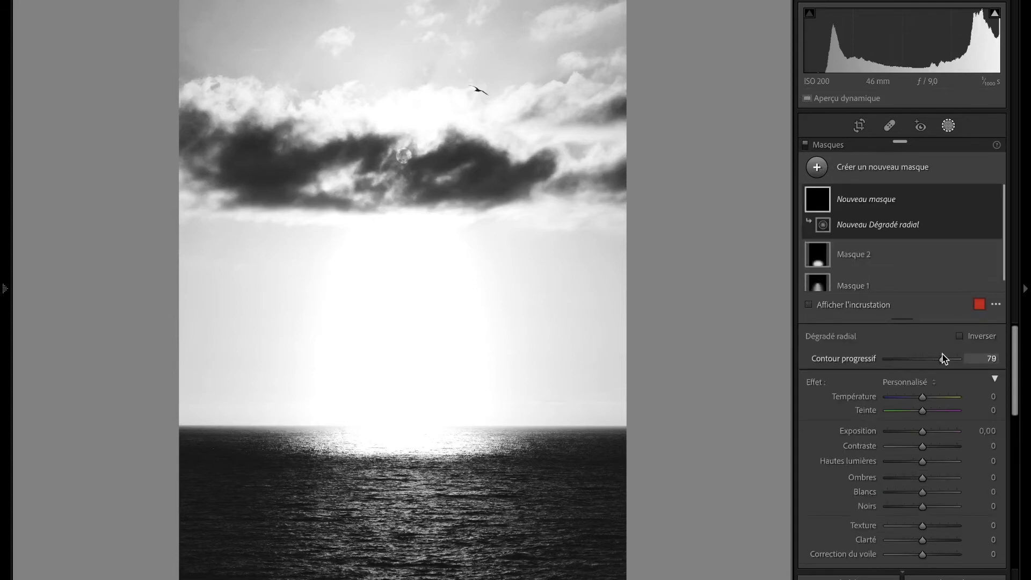
drag(318, 127, 610, 469)
drag(336, 149, 397, 293)
click(960, 336)
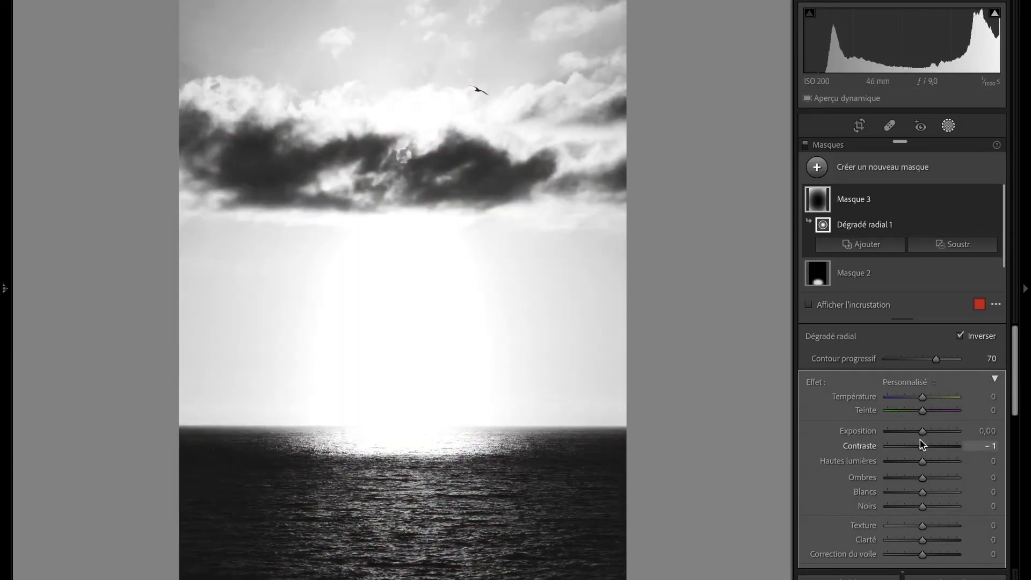
drag(922, 443, 929, 439)
drag(922, 507, 919, 508)
Add a linear gradient mask running from the upper clouds down into the sea, with contrast 53 and dehaze 14
click(816, 168)
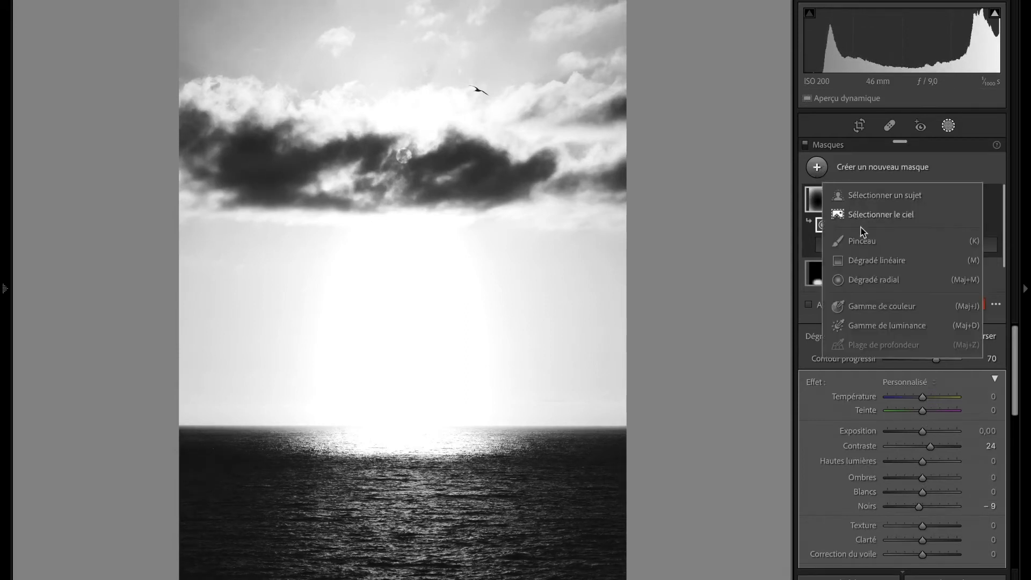
click(868, 260)
drag(435, 79, 437, 537)
drag(922, 424, 942, 424)
drag(922, 531, 928, 532)
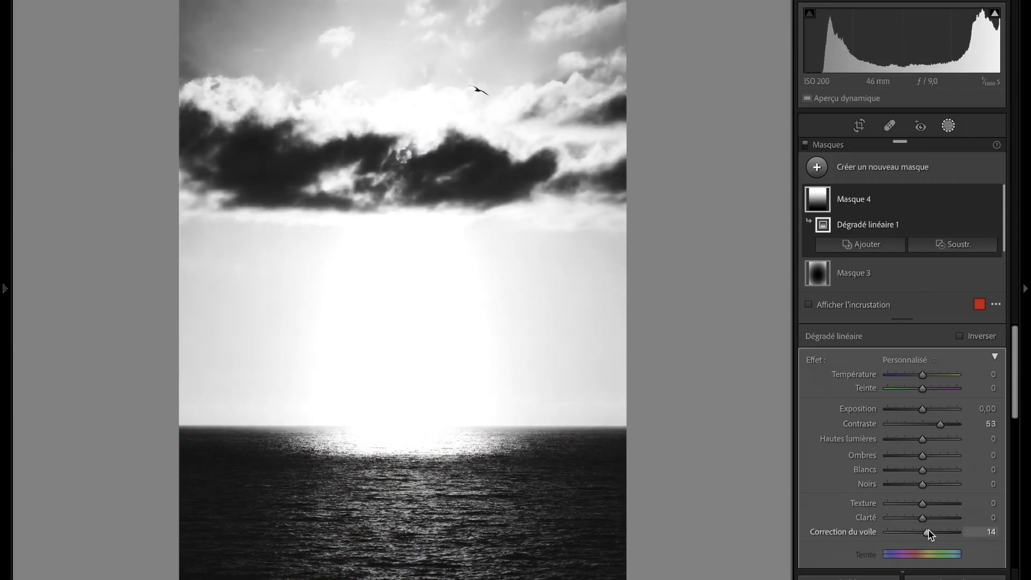
Add another linear gradient mask over the upper sky, move it up and lower its exposure slightly
key(m)
drag(364, 27, 365, 247)
drag(363, 137, 365, 88)
drag(922, 408, 920, 407)
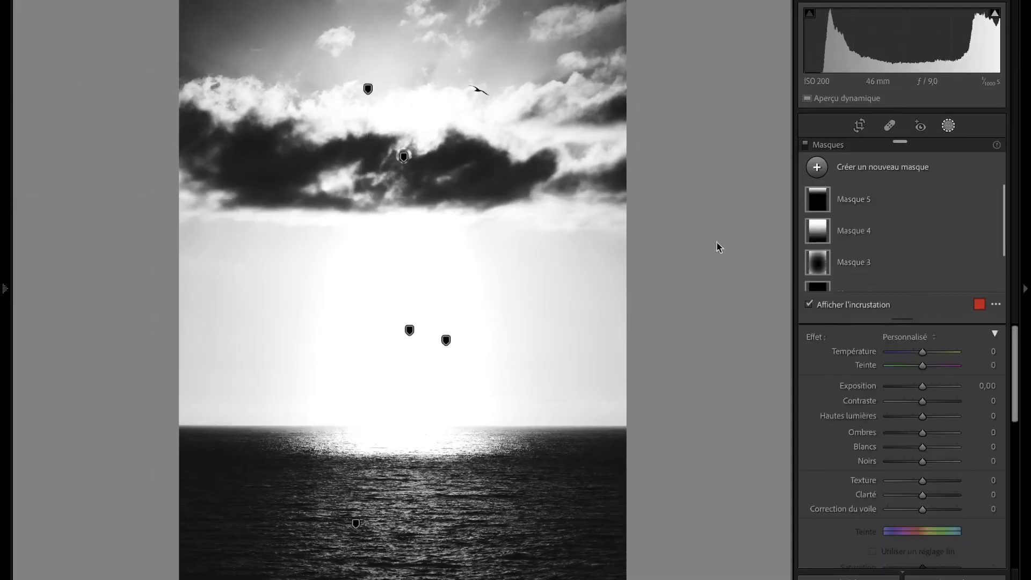
Add a luminance range mask sampled from the light grey sky, with the range 41/66 to 85/100
click(818, 169)
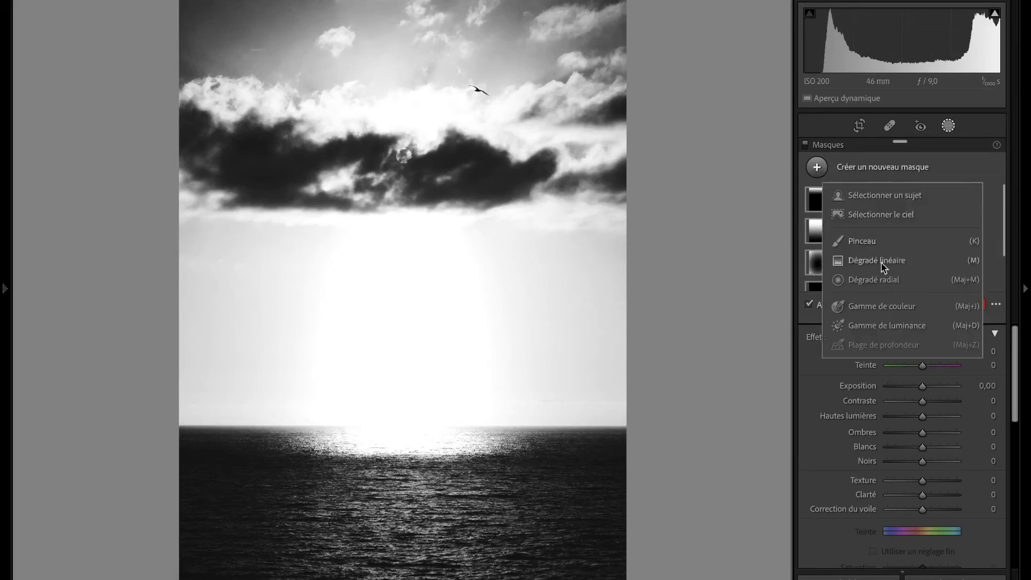
click(885, 324)
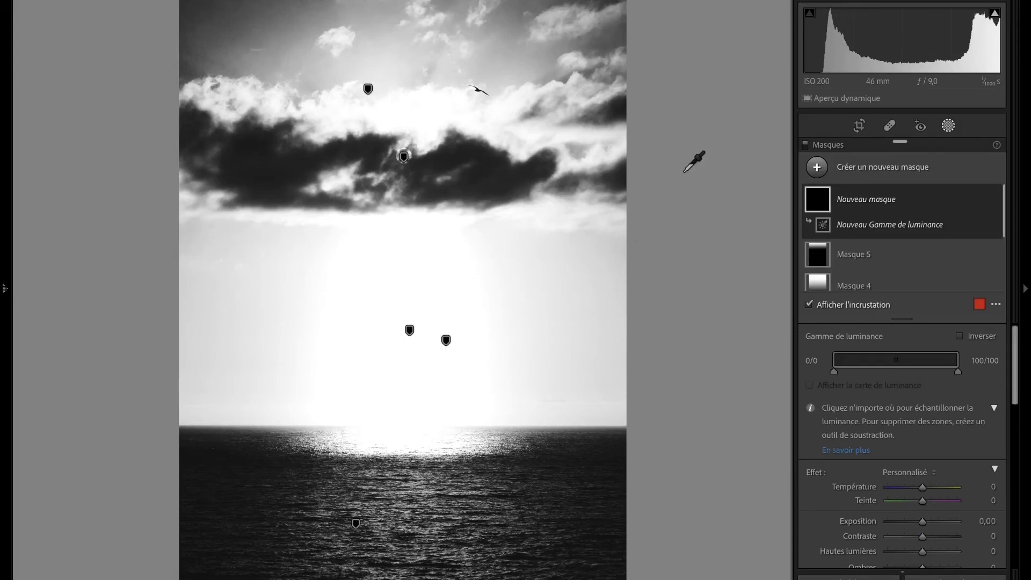
click(515, 145)
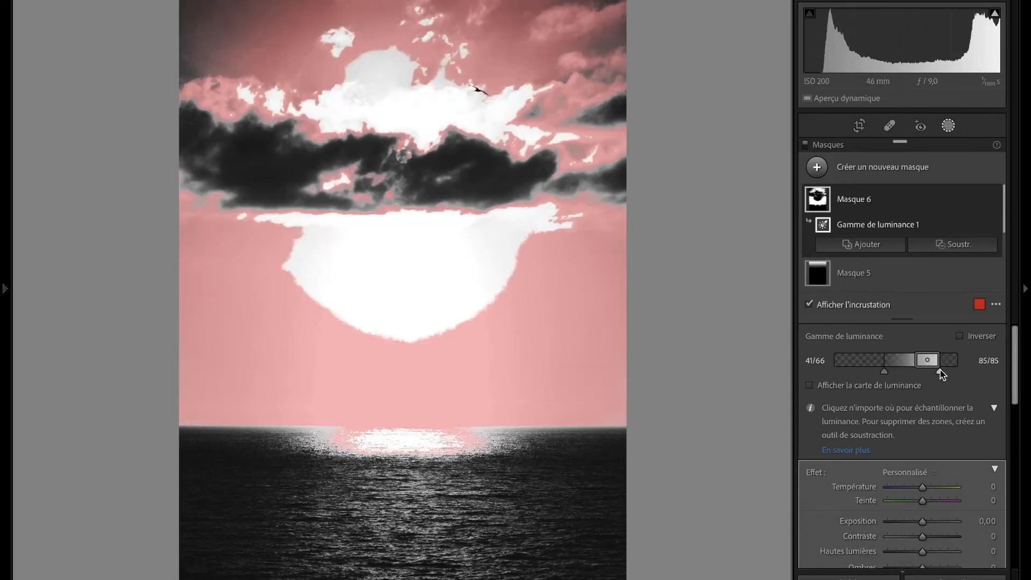
drag(940, 368, 958, 365)
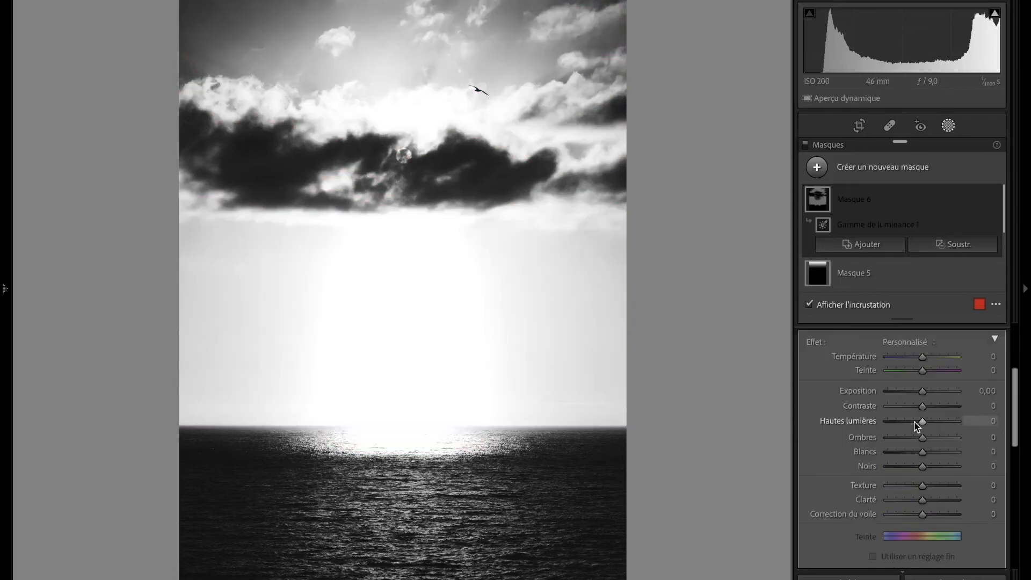
Set the luminance mask to highlights −35, shadows −30, whites 19 and blacks −23, compare with it hidden, and deselect it
mouse_move(916, 425)
mouse_down()
mouse_move(907, 422)
mouse_move(916, 438)
mouse_up()
drag(917, 438, 910, 438)
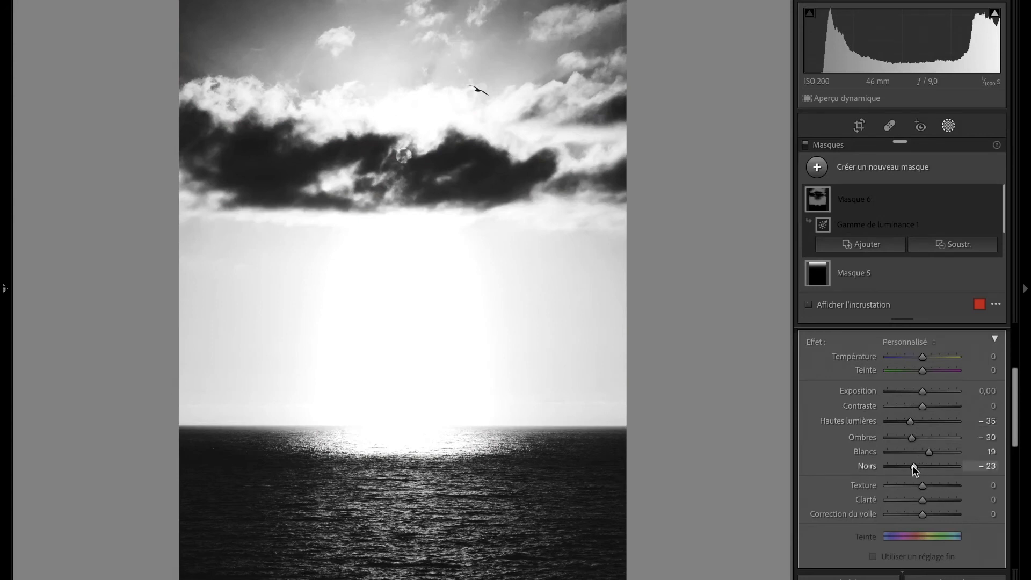
scroll(946, 397, up, 5)
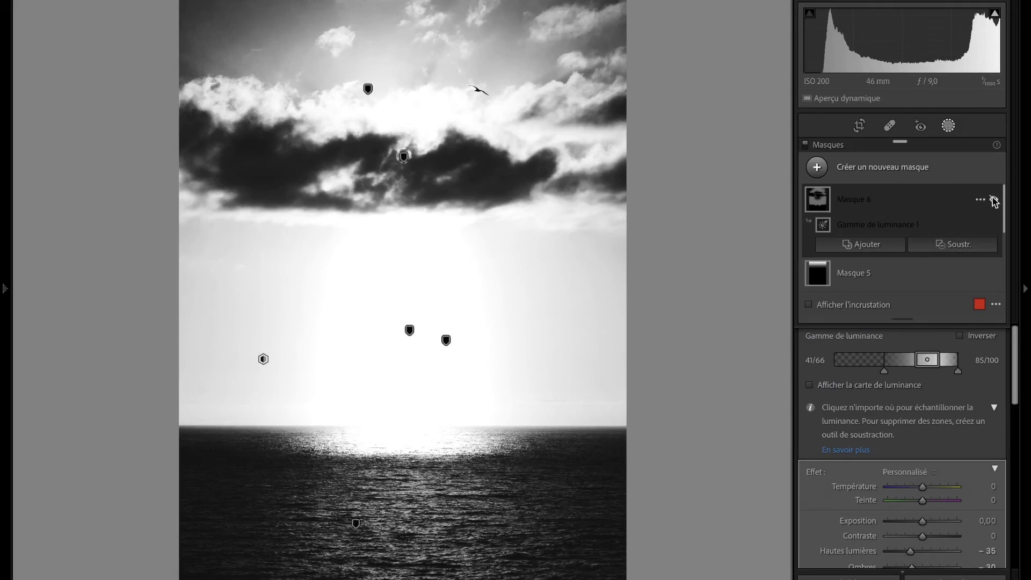
click(995, 200)
click(995, 199)
click(994, 200)
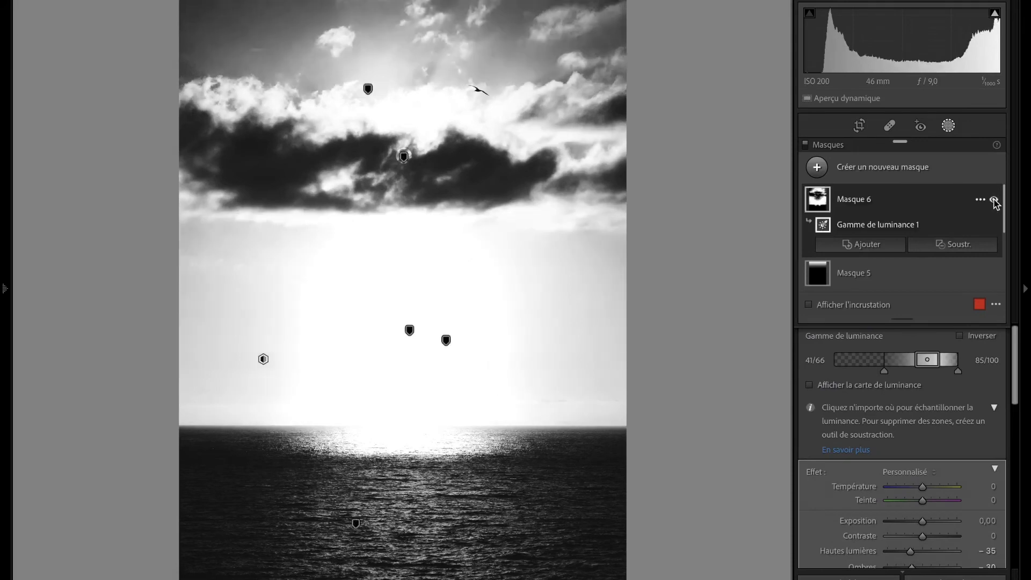
click(769, 270)
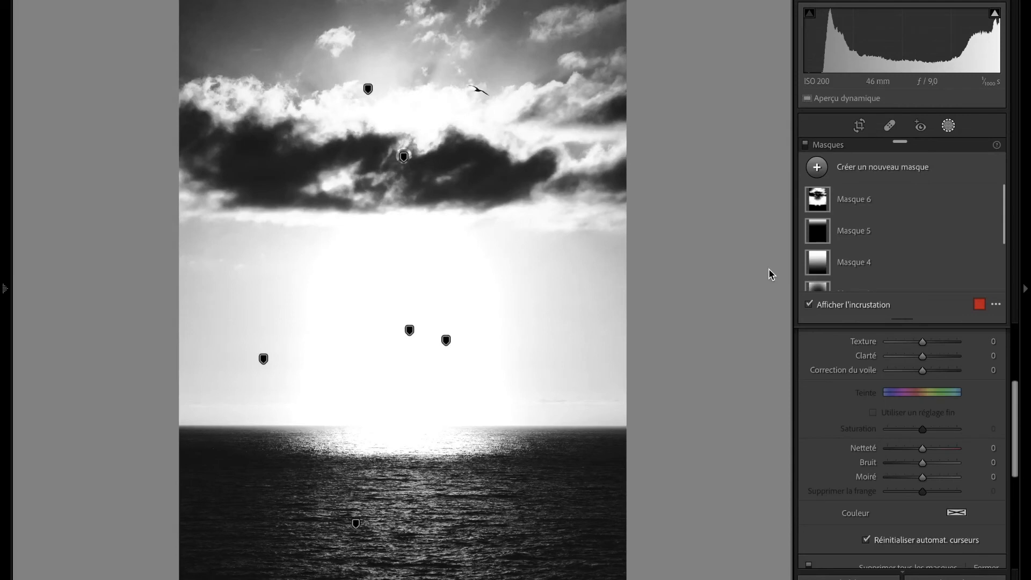
Compare the photo with all masks disabled and enabled, then leave the masking tool
click(805, 145)
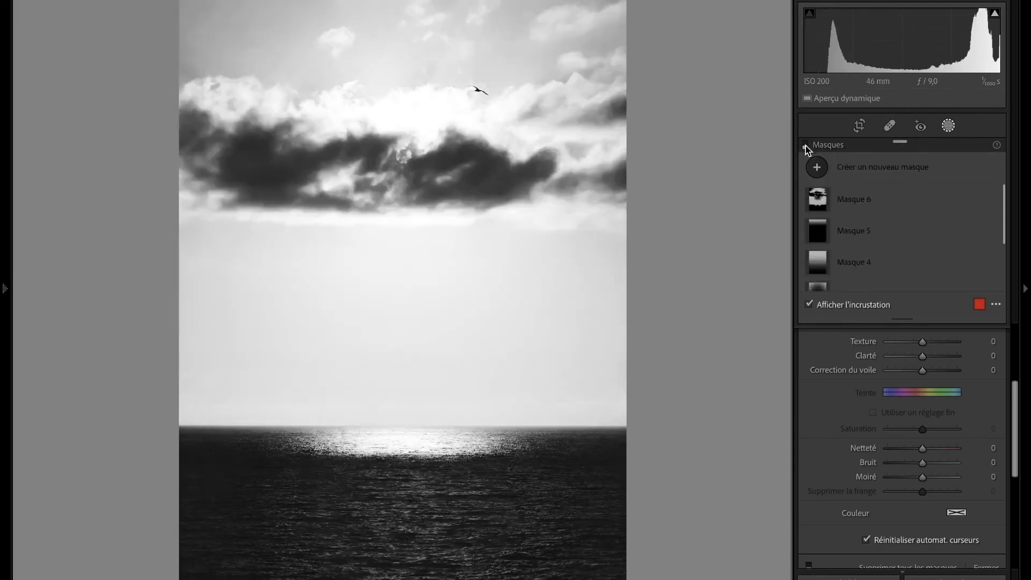
click(806, 145)
click(805, 145)
click(805, 145)
click(806, 145)
click(806, 144)
scroll(921, 221, down, 3)
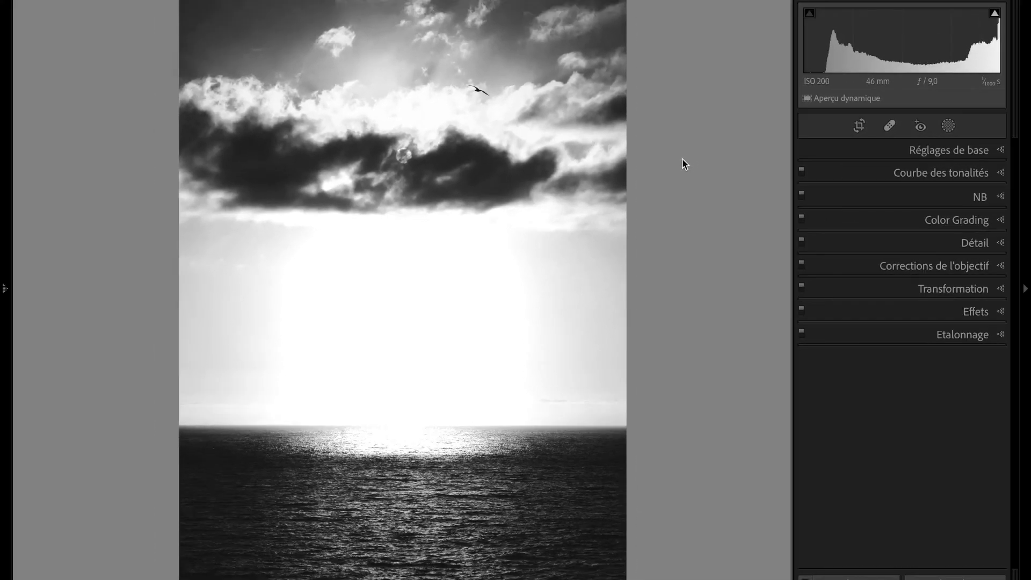
Raise the luminance and colour noise reduction while checking the upper-left sky at close range
drag(218, 19, 299, 183)
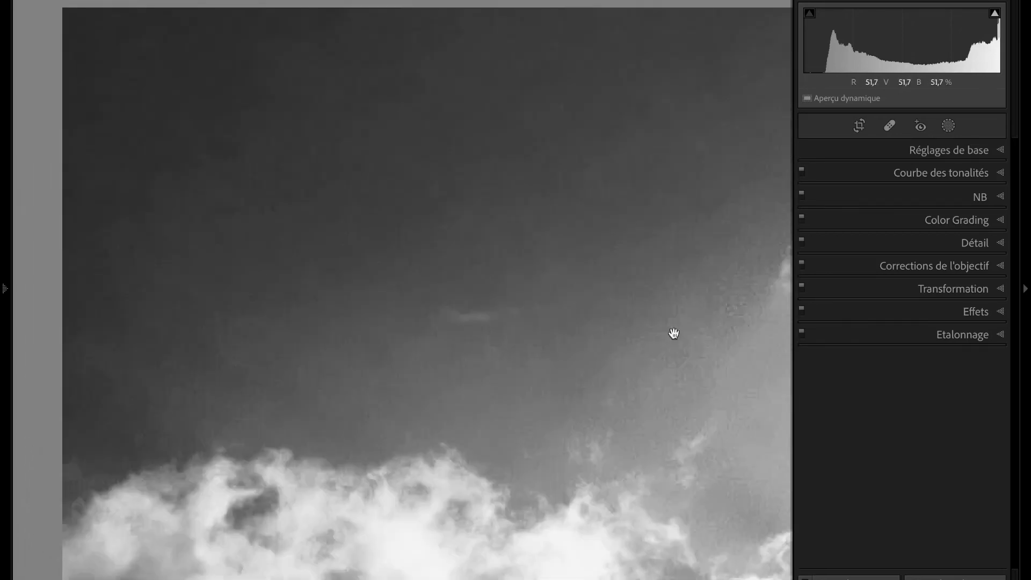
click(965, 244)
scroll(935, 426, down, 2)
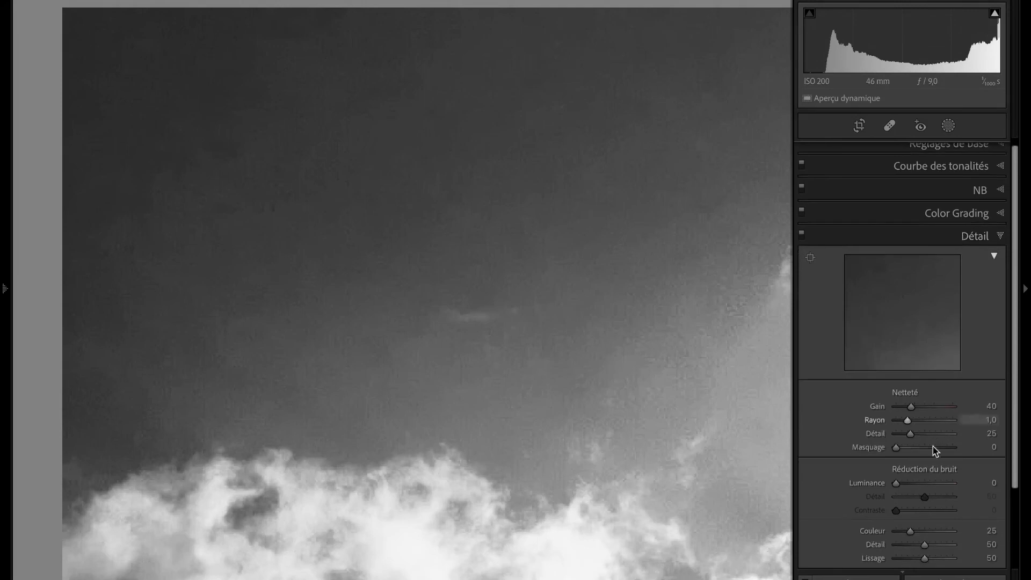
drag(896, 465, 908, 465)
drag(911, 513, 923, 516)
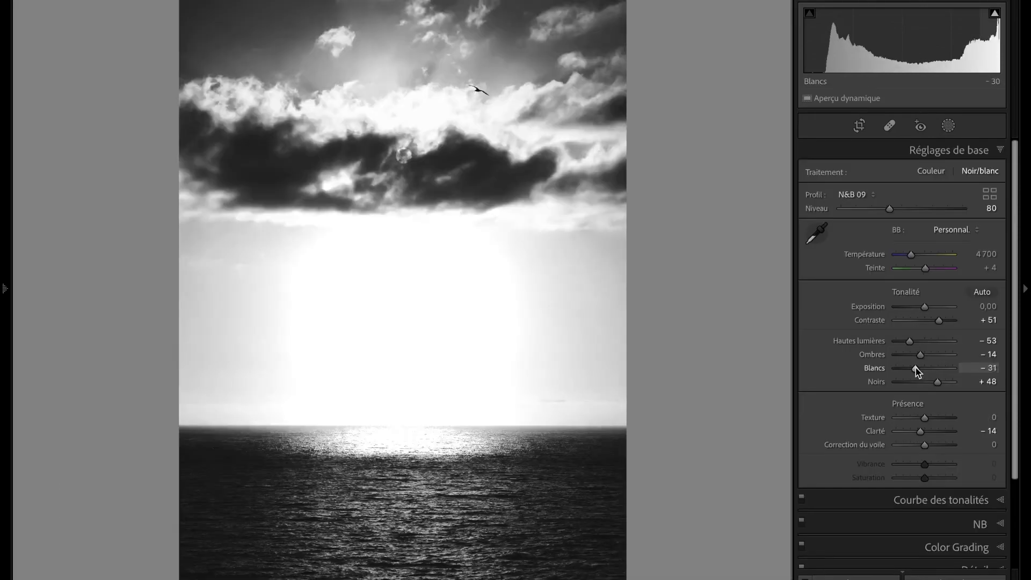
Set whites to −24, blacks to +43 and the profile level to 85, checking the photo against white and black backgrounds
drag(914, 369, 917, 369)
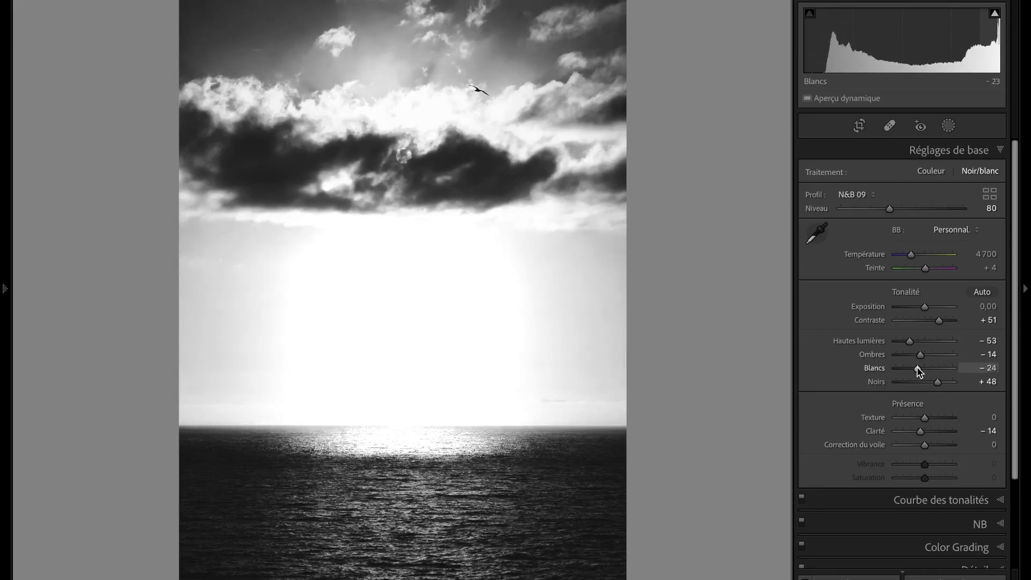
right_click(709, 279)
click(738, 305)
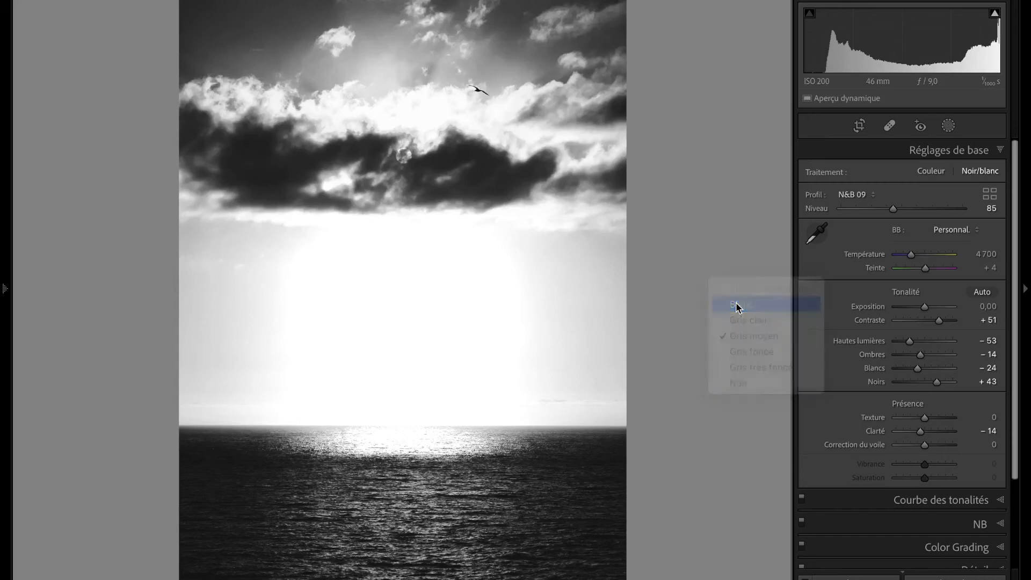
right_click(669, 217)
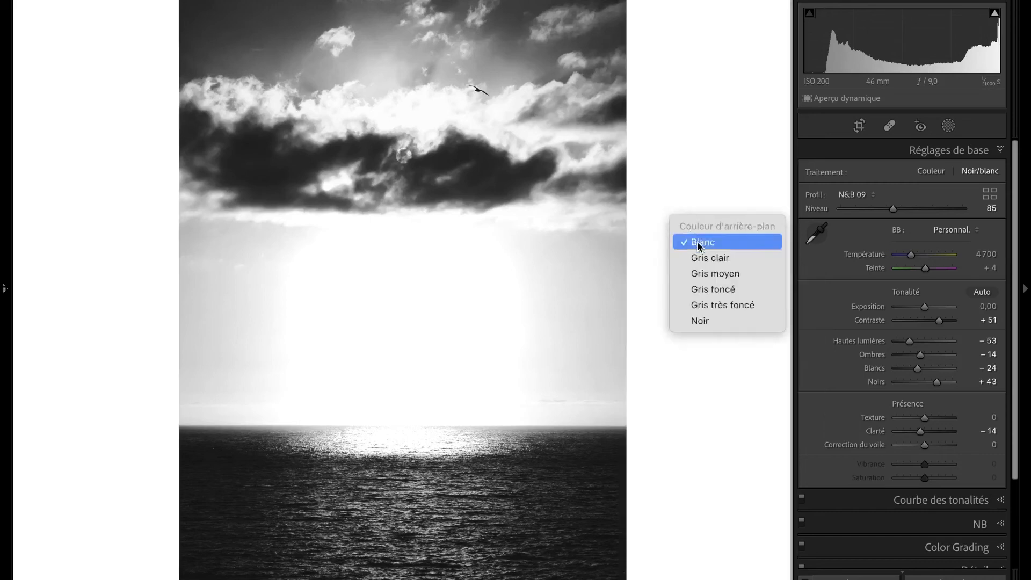
click(712, 320)
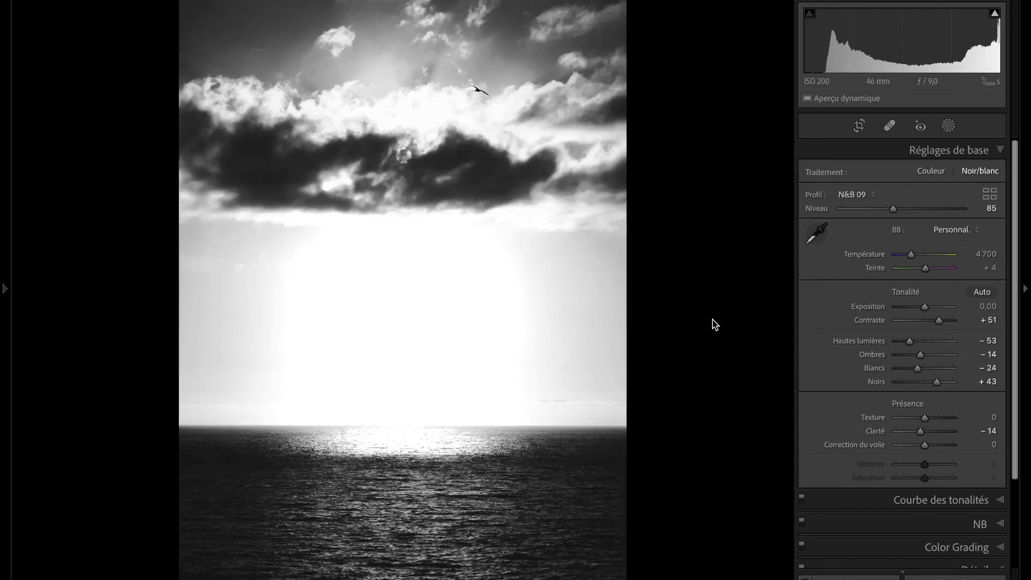
right_click(696, 250)
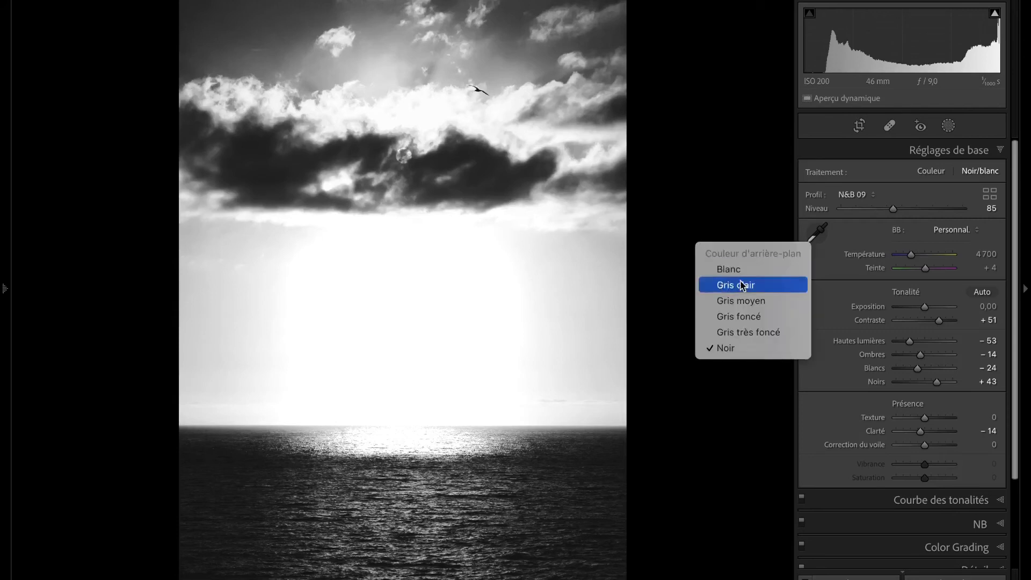
click(748, 303)
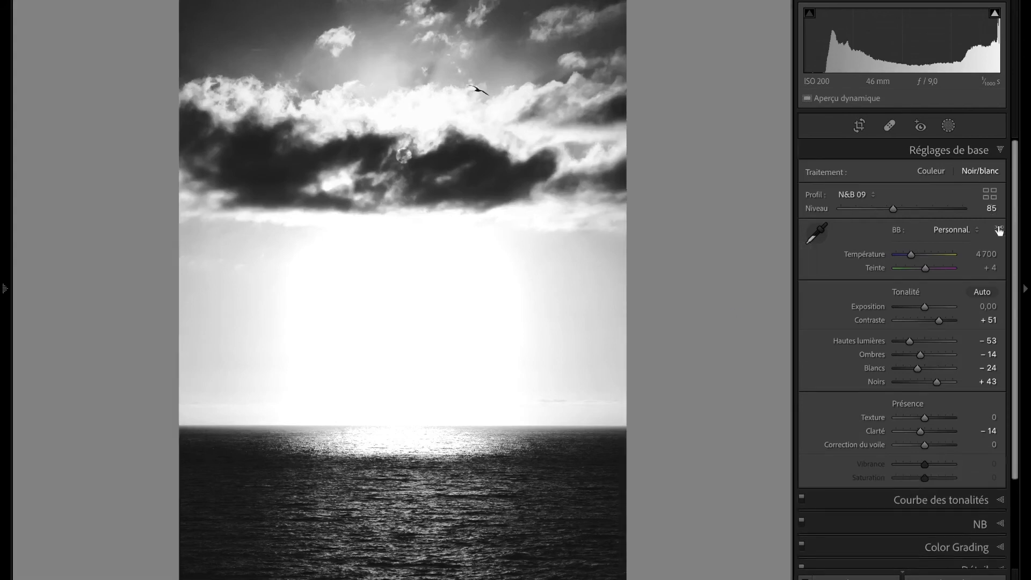
Try the parametric tone curve with highlights +17, lights −51 and lowered darks, then reset the regions
click(972, 502)
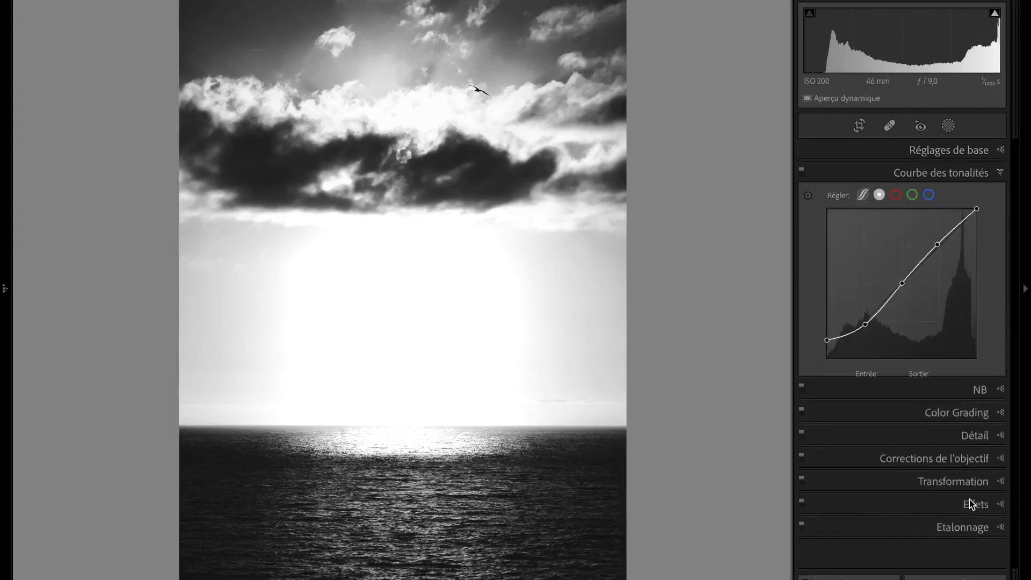
click(863, 195)
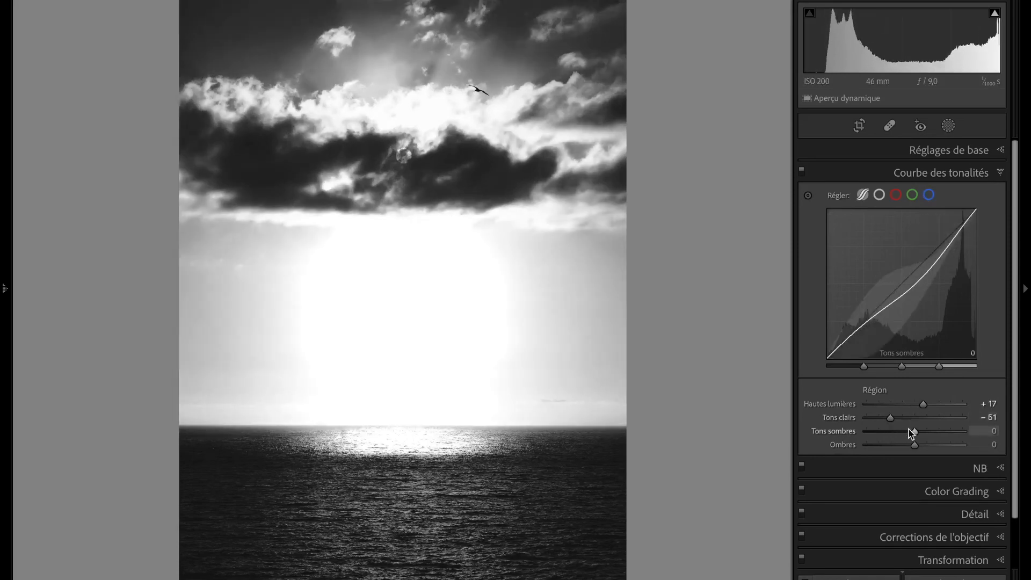
mouse_move(912, 432)
mouse_down()
mouse_move(934, 430)
mouse_move(904, 435)
mouse_up()
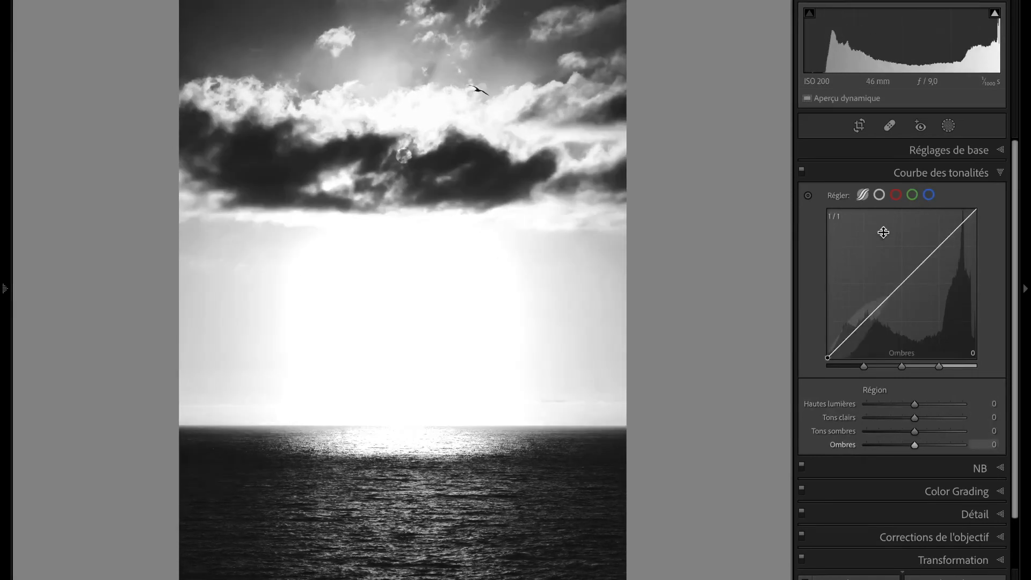
click(967, 151)
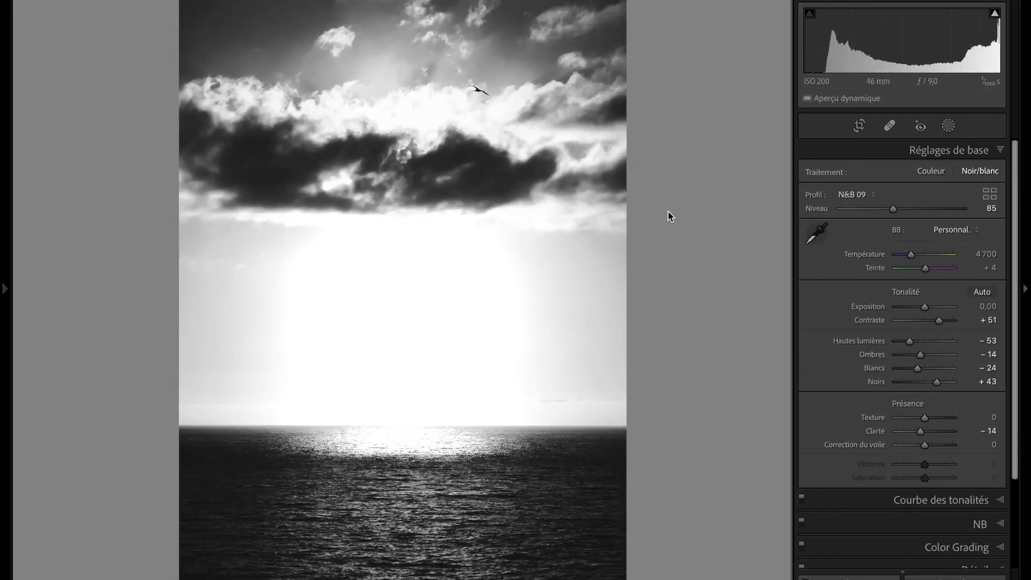
Try raising orange to +25 in the black-and-white mix, then reset it
click(977, 524)
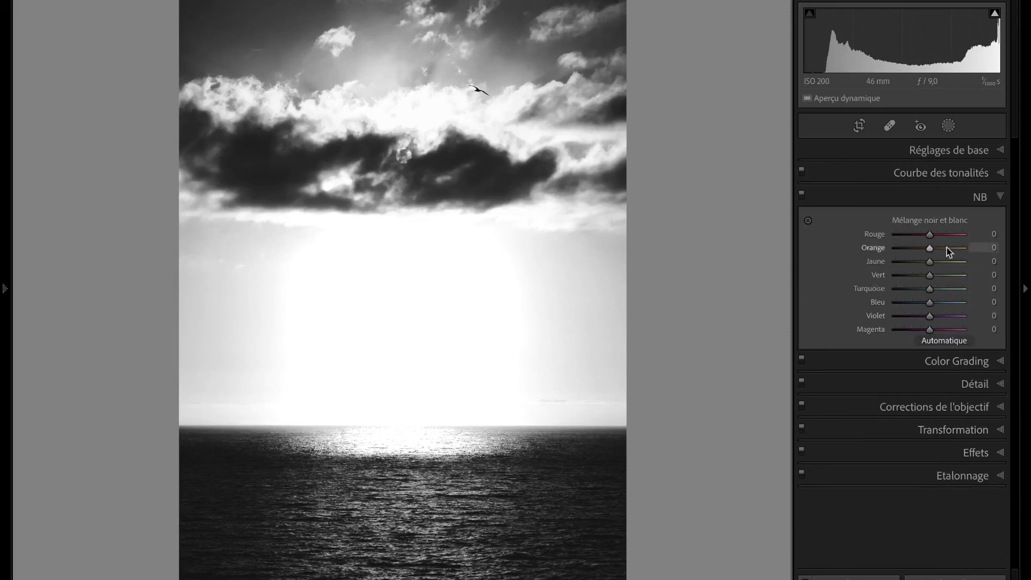
mouse_move(930, 250)
mouse_down()
mouse_move(944, 249)
mouse_move(903, 249)
mouse_move(937, 247)
mouse_up()
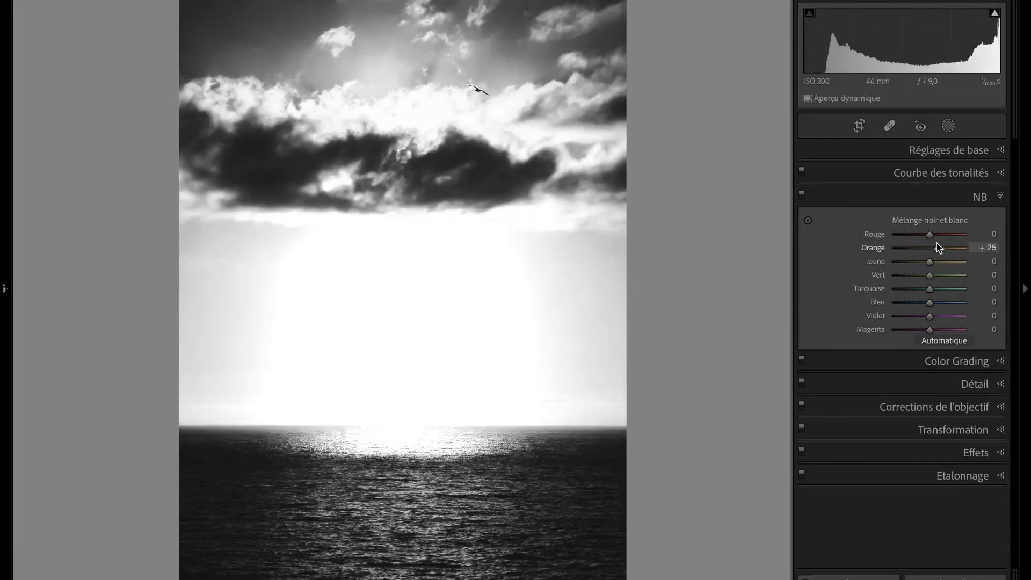
double_click(939, 249)
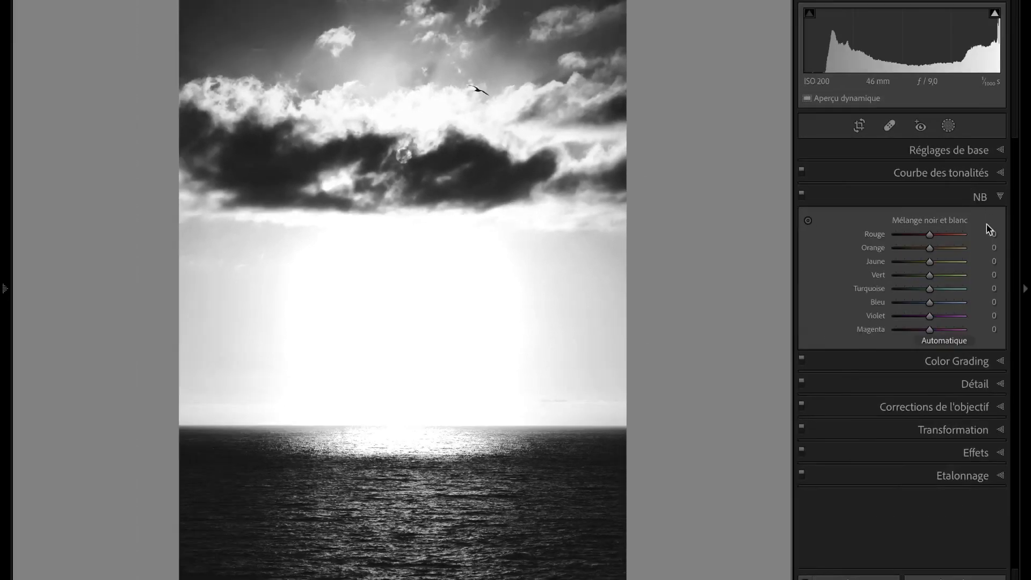
Colour grade the shadows with hue 229 and saturation 5
click(1027, 374)
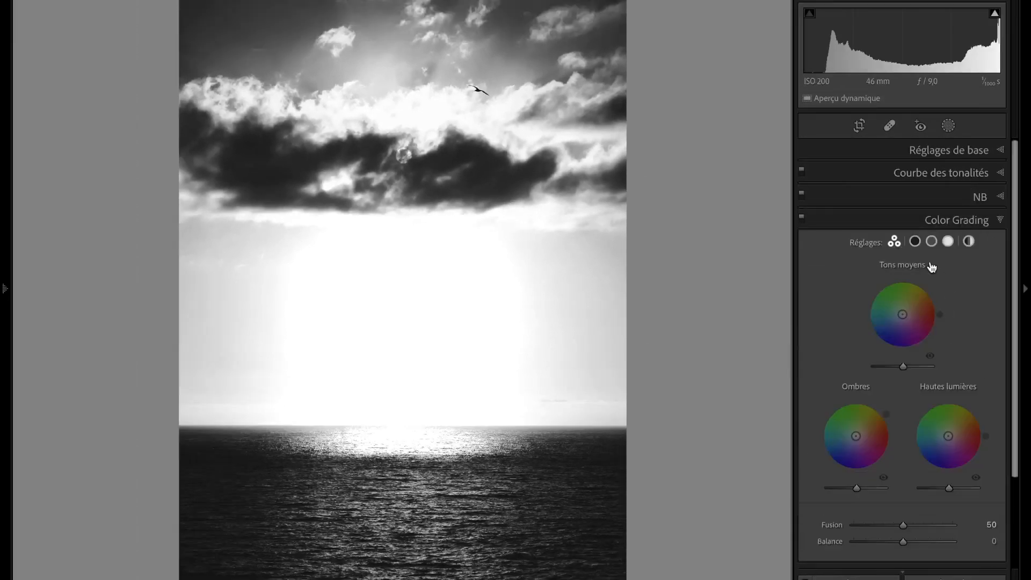
click(914, 241)
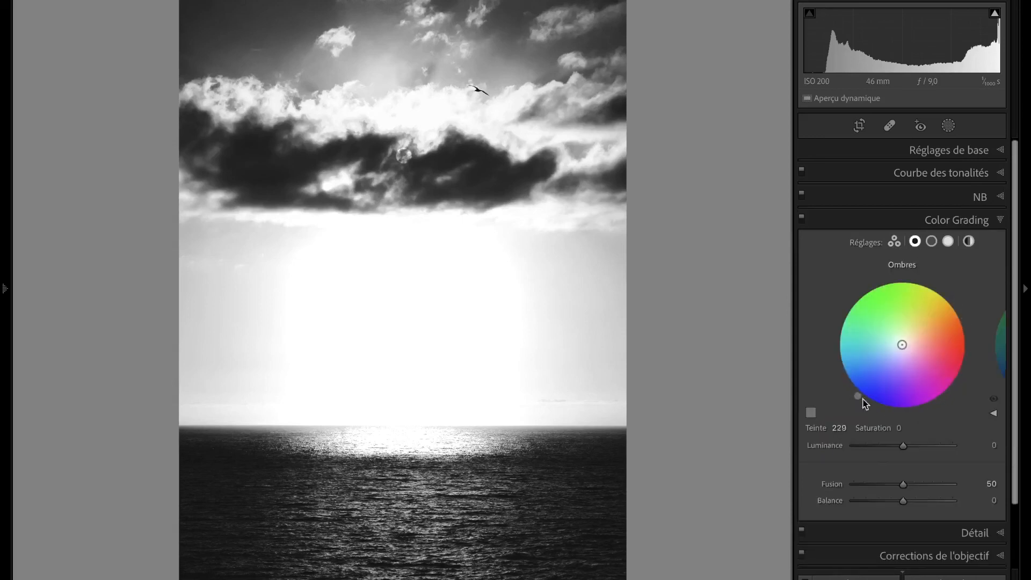
click(899, 428)
text(5)
key(Return)
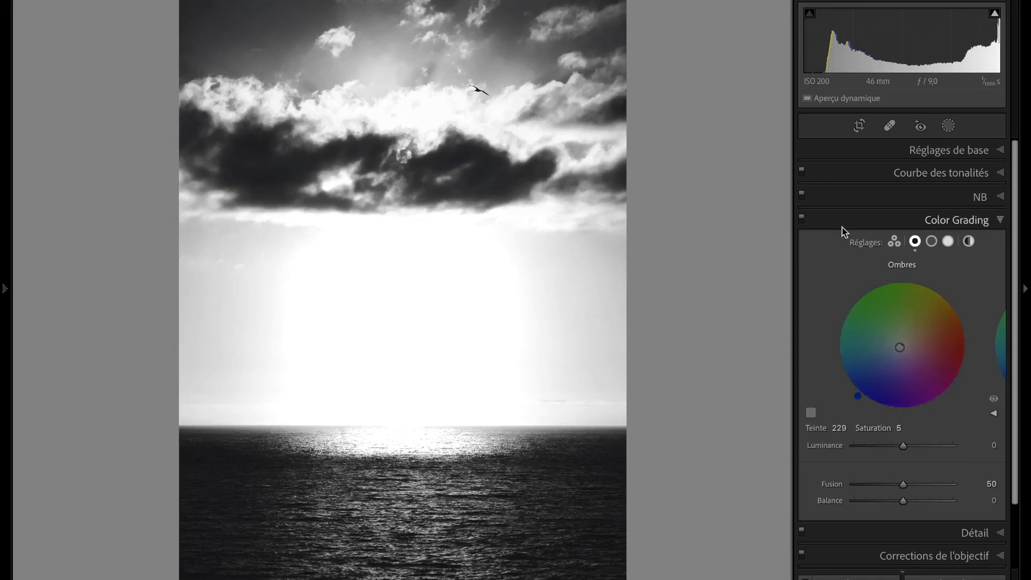
Compare the photo with the colour grading disabled and enabled
click(802, 218)
click(802, 218)
click(802, 217)
click(802, 218)
click(801, 218)
Hide the side panels and compare the original and edited photo side by side
key(Tab)
key(shift+s)
key(shift+s)
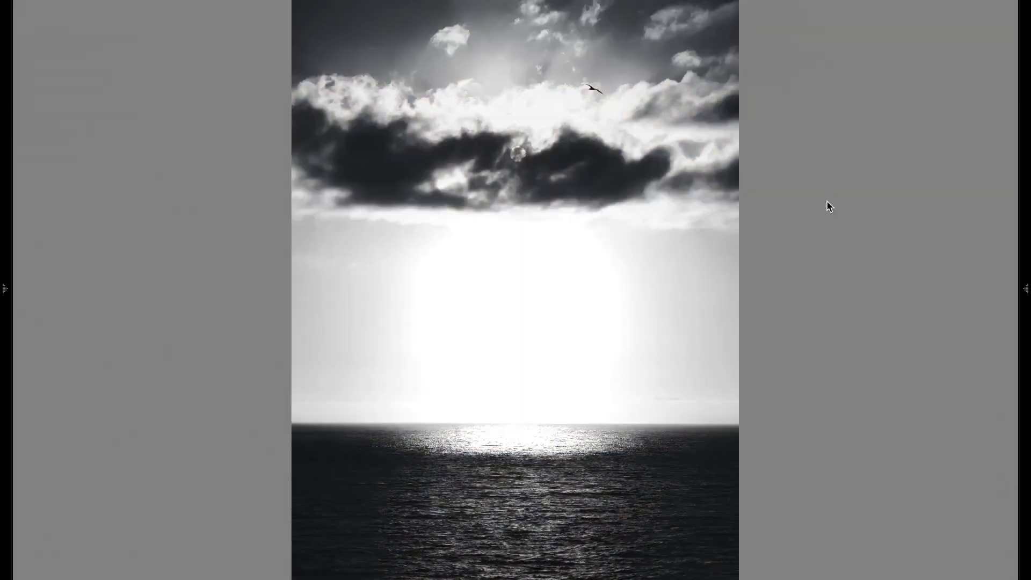
key(y)
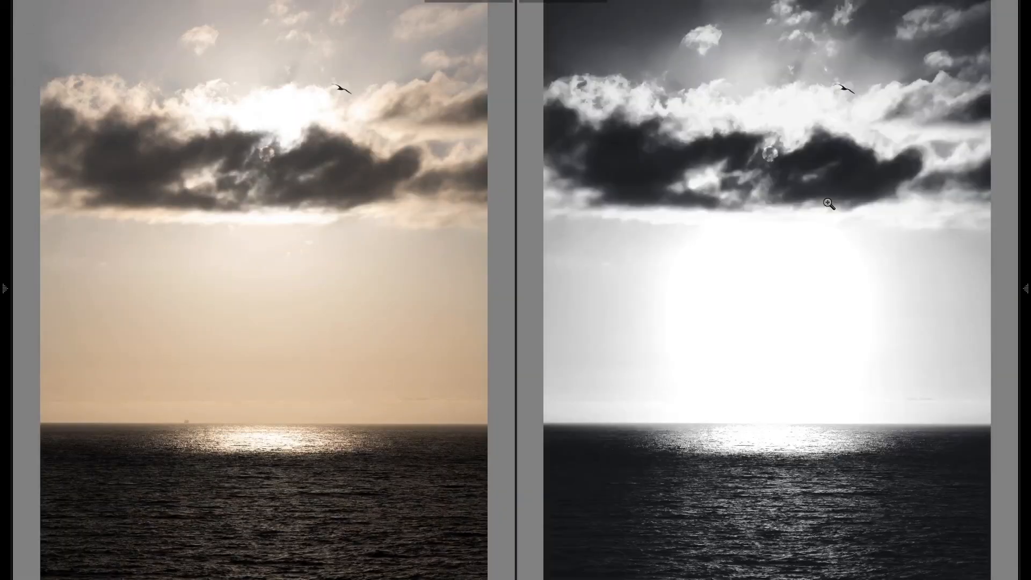